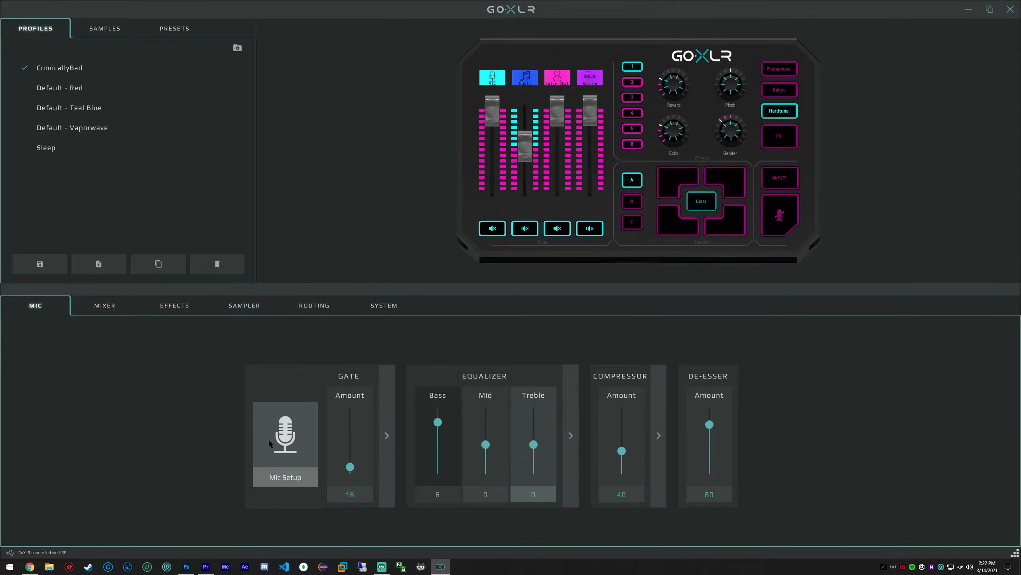
Step: Open the microphone setup, move the dialog aside to check the mic type and gain, and accept it
{"action": "left_click", "coordinate": [277, 436]}
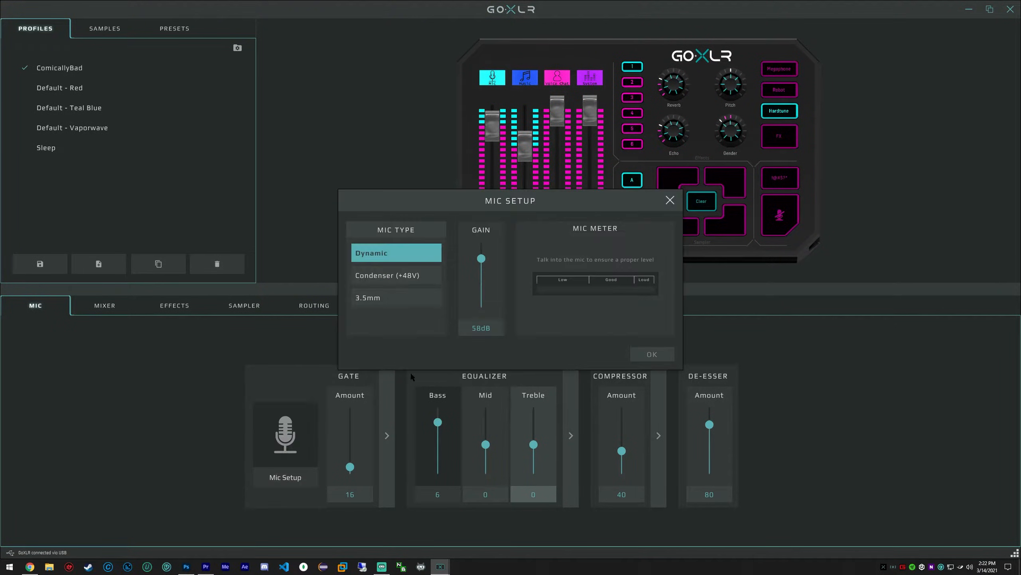
{"action": "left_click_drag", "start_coordinate": [482, 210], "coordinate": [459, 207]}
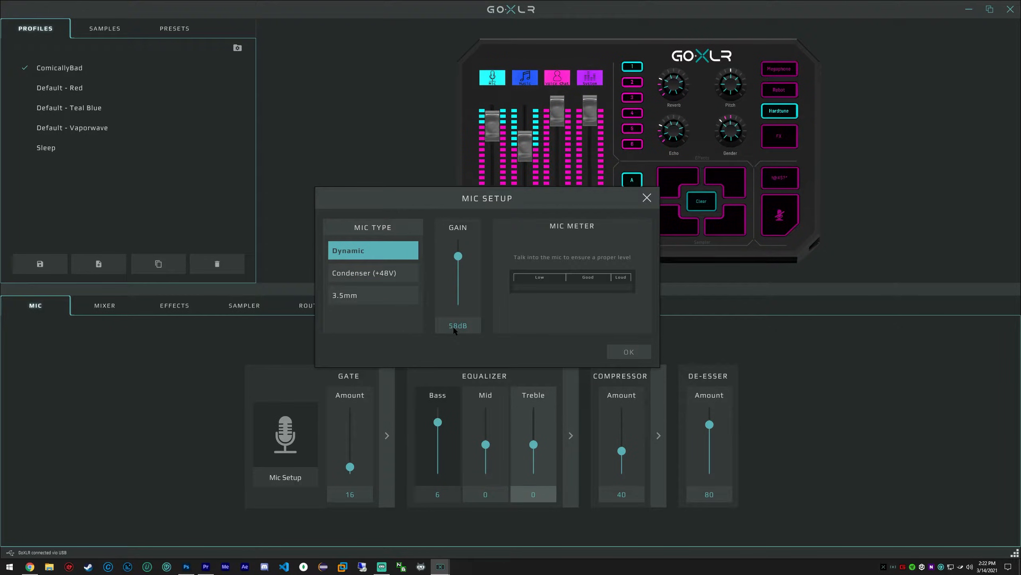
{"action": "left_click", "coordinate": [630, 352]}
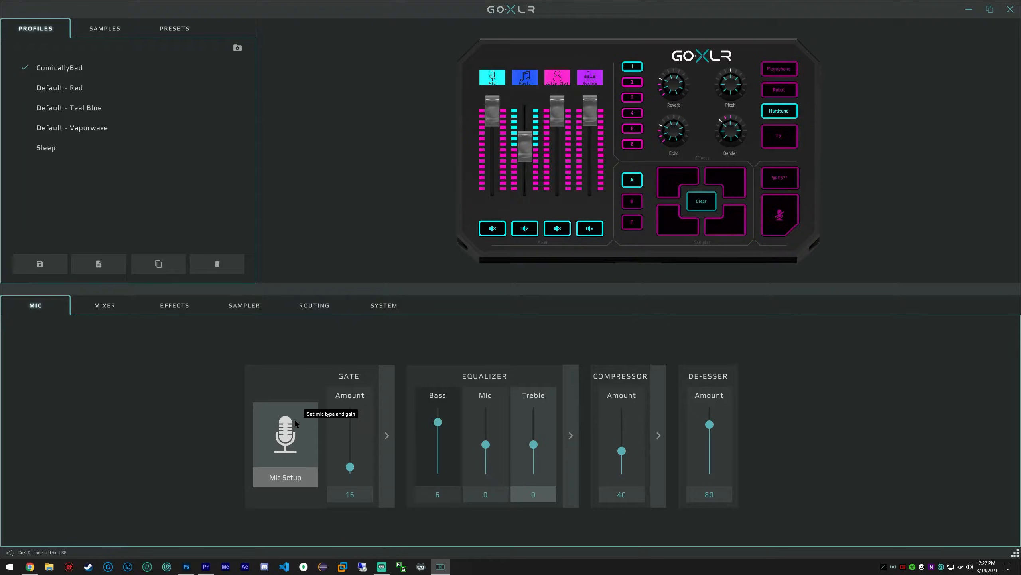
Step: Expand the gate, equalizer and compressor into their individual controls and review them across to the de-esser
{"action": "left_click", "coordinate": [388, 395]}
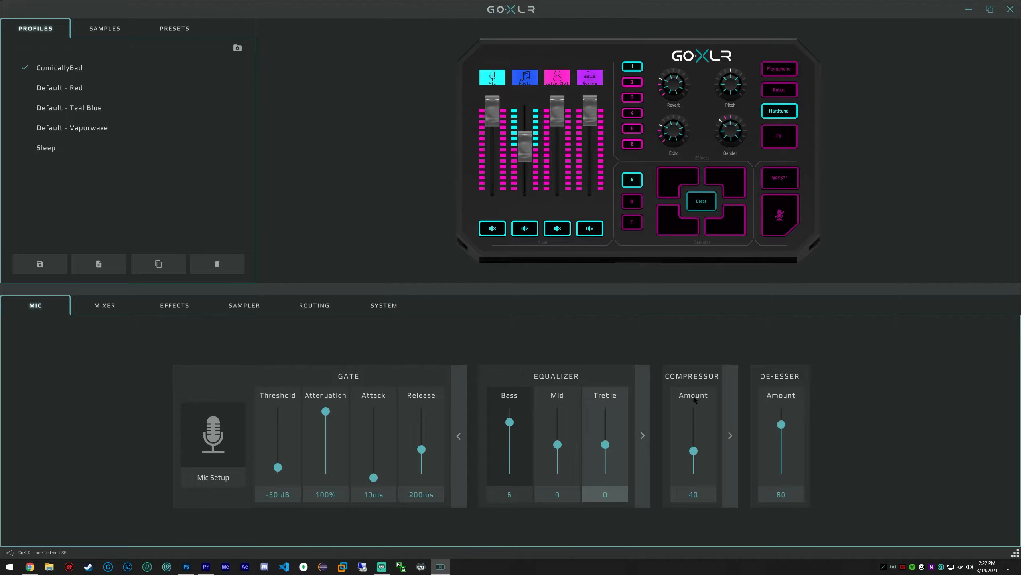
{"action": "left_click", "coordinate": [643, 403]}
{"action": "left_click", "coordinate": [910, 407]}
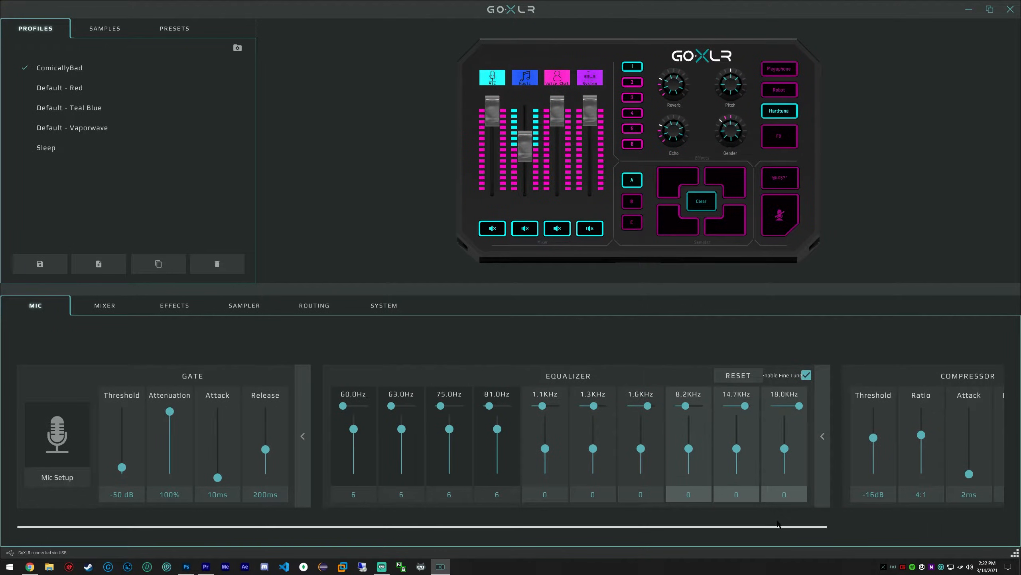
{"action": "left_click_drag", "start_coordinate": [814, 530], "coordinate": [956, 456]}
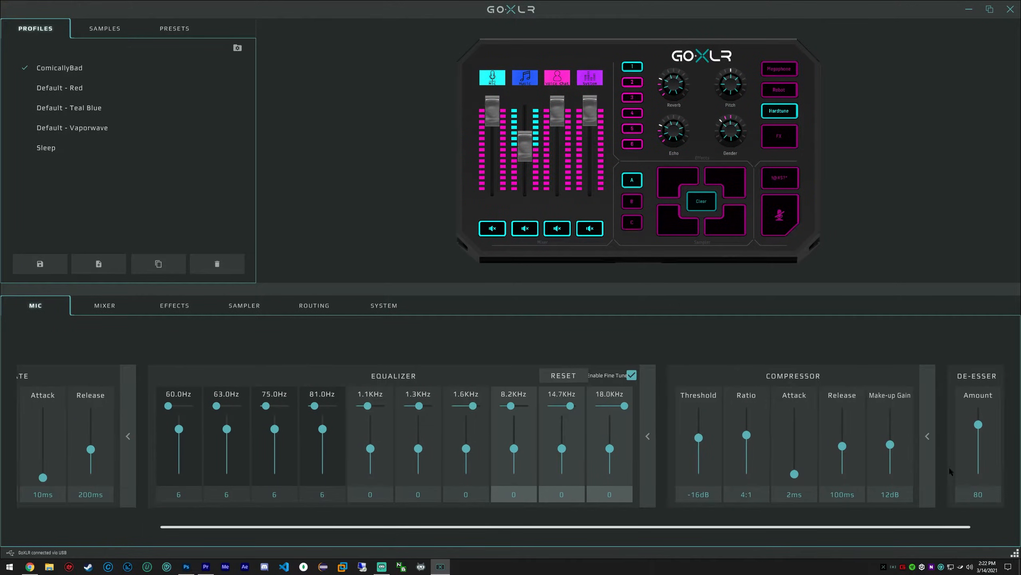
{"action": "left_click_drag", "start_coordinate": [921, 523], "coordinate": [456, 527]}
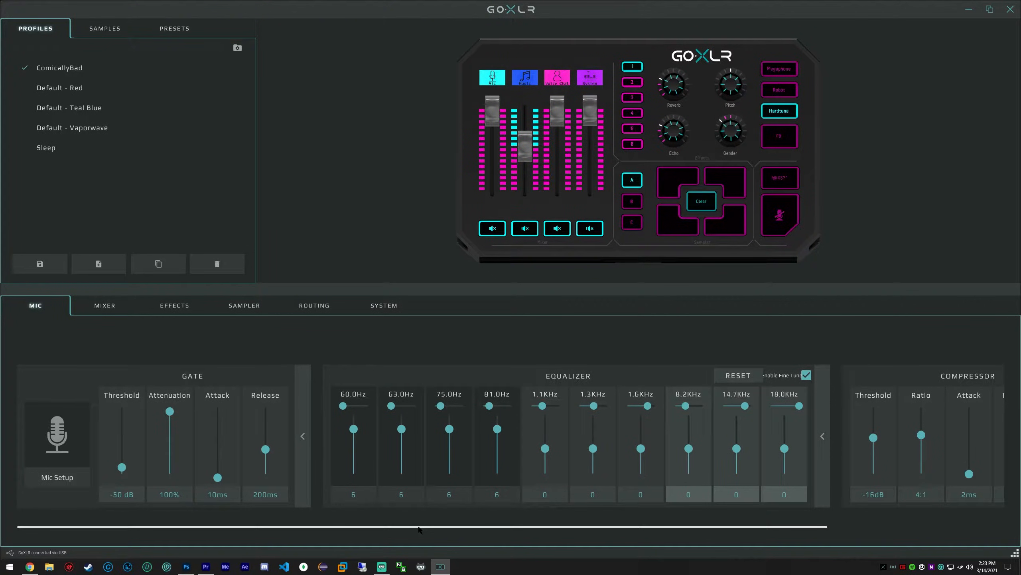
{"action": "left_click_drag", "start_coordinate": [418, 528], "coordinate": [744, 541]}
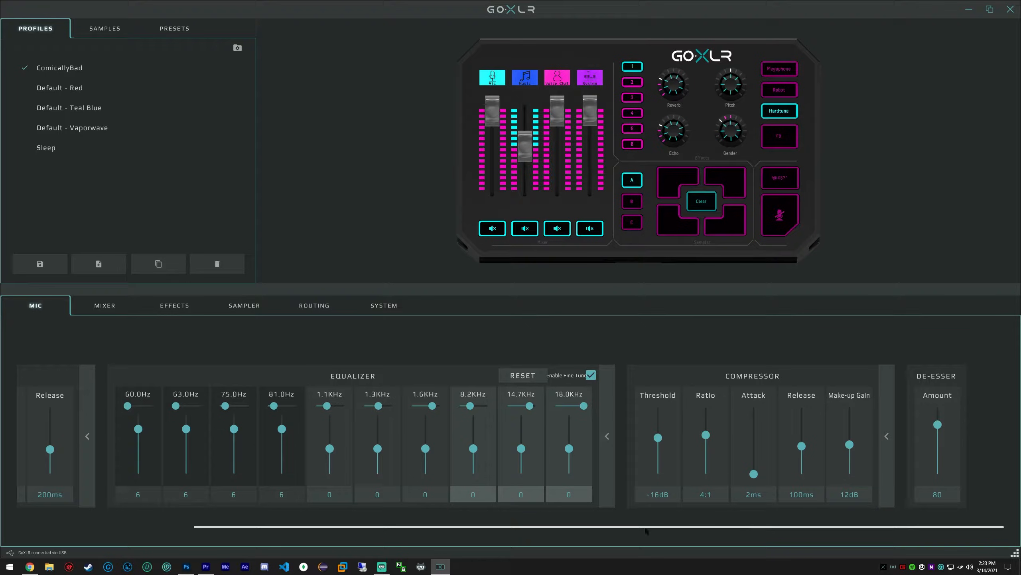
{"action": "left_click_drag", "start_coordinate": [623, 529], "coordinate": [687, 536]}
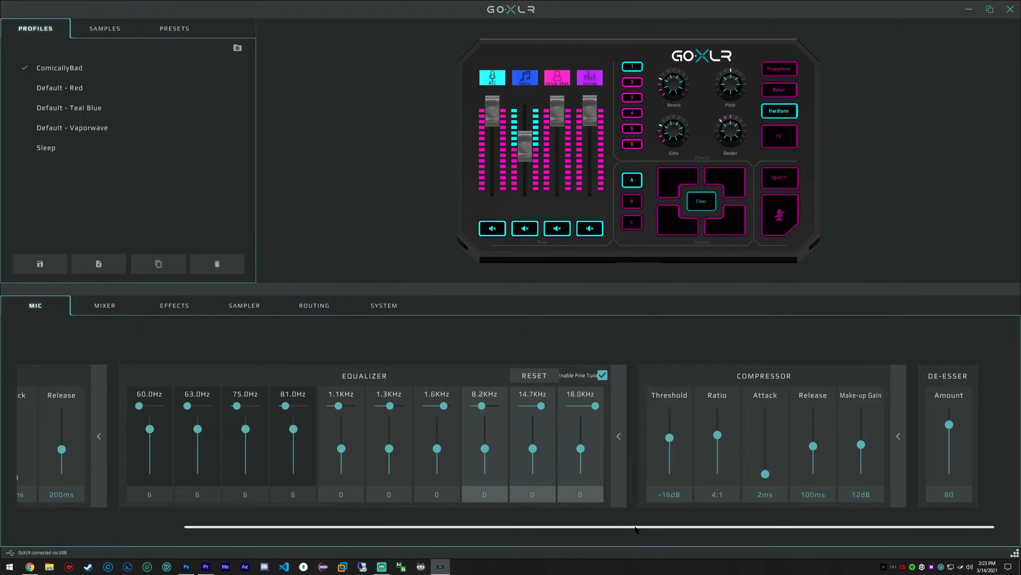
{"action": "left_click_drag", "start_coordinate": [636, 529], "coordinate": [654, 527]}
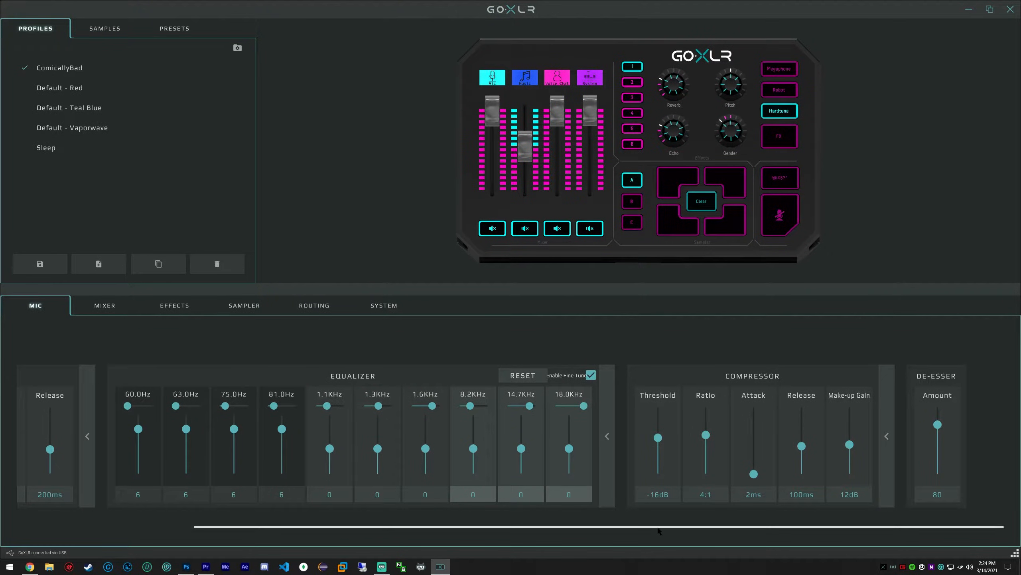
Step: Try different gate threshold levels and return the threshold to -50 dB
{"action": "left_click_drag", "start_coordinate": [658, 528], "coordinate": [463, 527]}
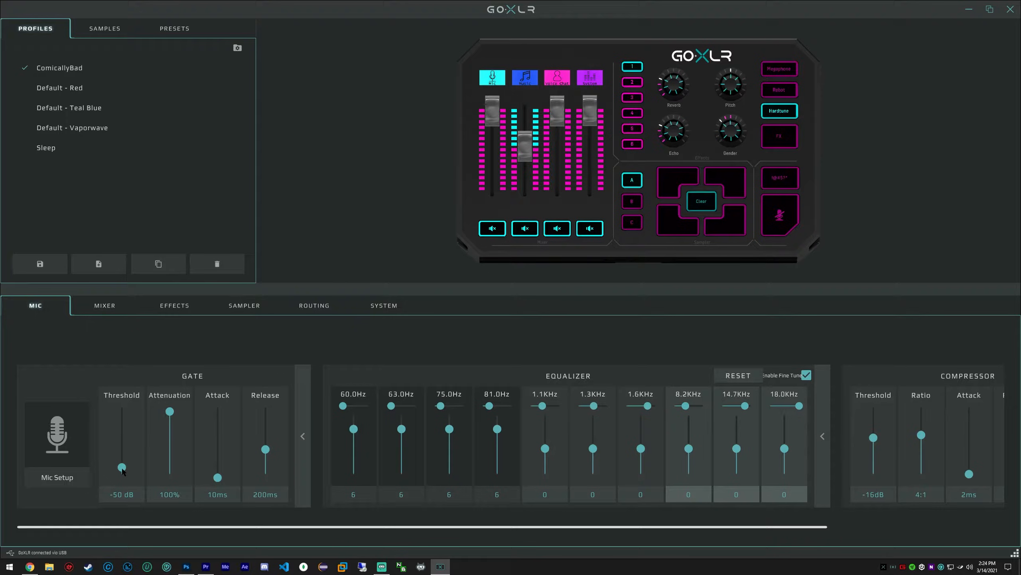
{"action": "mouse_move", "coordinate": [122, 470]}
{"action": "left_mouse_down"}
{"action": "mouse_move", "coordinate": [123, 431]}
{"action": "mouse_move", "coordinate": [123, 470]}
{"action": "left_mouse_up"}
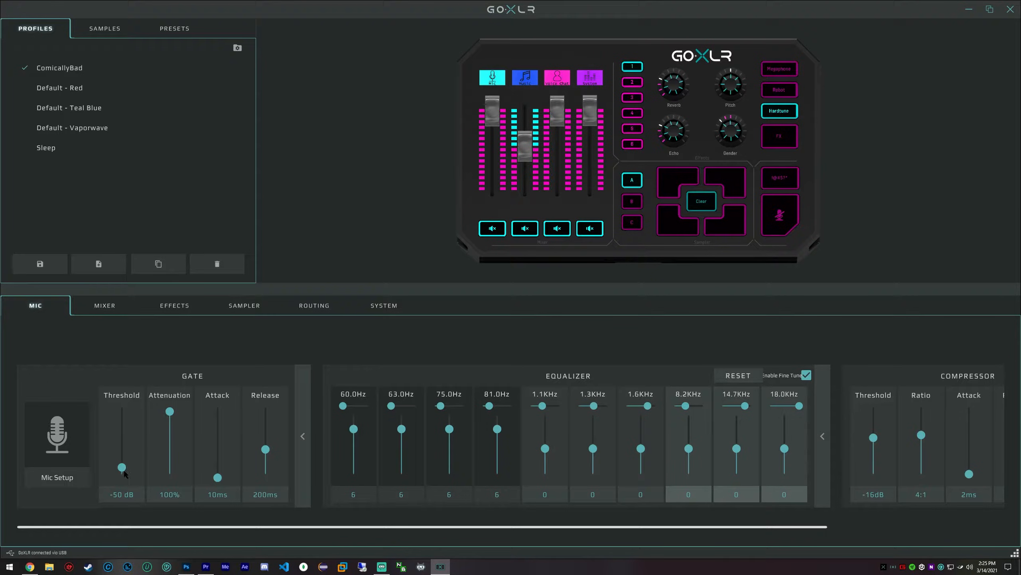
{"action": "left_click_drag", "start_coordinate": [122, 468], "coordinate": [125, 488]}
{"action": "scroll", "coordinate": [123, 475], "scroll_direction": "up", "scroll_amount": 3}
{"action": "left_click_drag", "start_coordinate": [123, 474], "coordinate": [124, 472]}
{"action": "left_click_drag", "start_coordinate": [122, 473], "coordinate": [124, 476]}
{"action": "left_click_drag", "start_coordinate": [122, 475], "coordinate": [124, 470]}
Step: Lower the gate attenuation to try its effect and bring it back to 100%
{"action": "mouse_move", "coordinate": [171, 412]}
{"action": "left_mouse_down"}
{"action": "mouse_move", "coordinate": [170, 486]}
{"action": "mouse_move", "coordinate": [169, 417]}
{"action": "left_mouse_up"}
{"action": "left_click_drag", "start_coordinate": [171, 412], "coordinate": [172, 449]}
{"action": "left_click_drag", "start_coordinate": [170, 448], "coordinate": [171, 443]}
{"action": "left_click_drag", "start_coordinate": [170, 443], "coordinate": [173, 337]}
Step: Vary the gate's attack and release times, returning them to 10 ms and 200 ms
{"action": "left_click_drag", "start_coordinate": [218, 478], "coordinate": [221, 443]}
{"action": "left_click_drag", "start_coordinate": [220, 445], "coordinate": [224, 482]}
{"action": "left_click_drag", "start_coordinate": [265, 449], "coordinate": [266, 411]}
{"action": "left_click_drag", "start_coordinate": [266, 413], "coordinate": [263, 483]}
{"action": "left_click_drag", "start_coordinate": [267, 478], "coordinate": [272, 459]}
Step: Compare the equalizer bands with fine tune disabled and enabled, leaving fine tune enabled
{"action": "left_click_drag", "start_coordinate": [446, 527], "coordinate": [511, 522]}
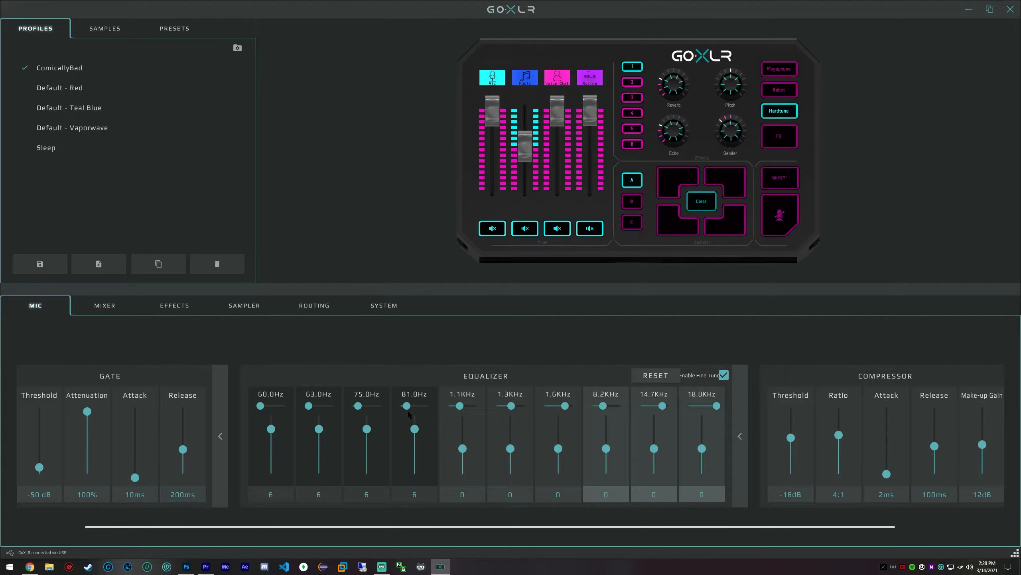
{"action": "left_click", "coordinate": [724, 376]}
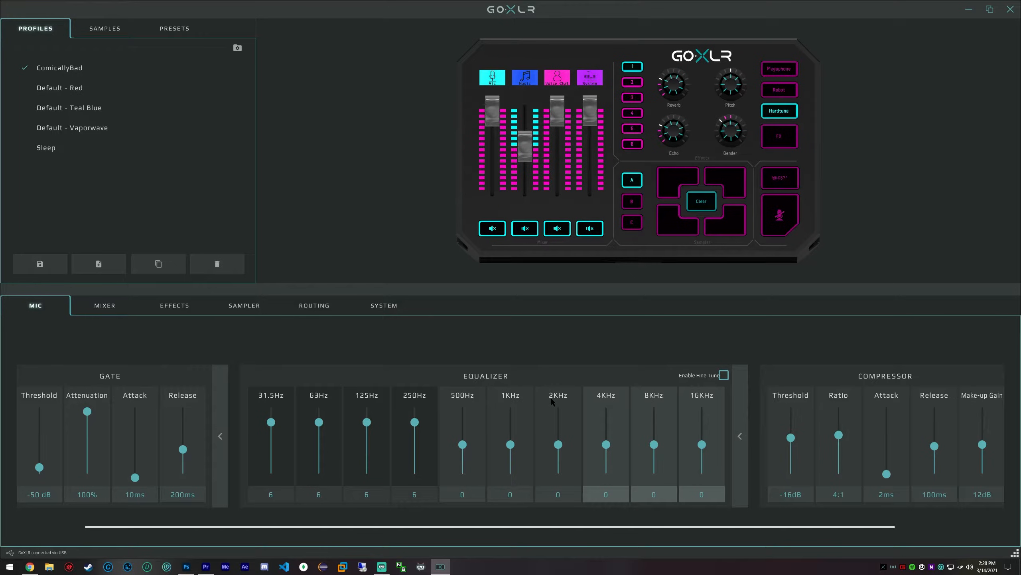
{"action": "left_click", "coordinate": [723, 376]}
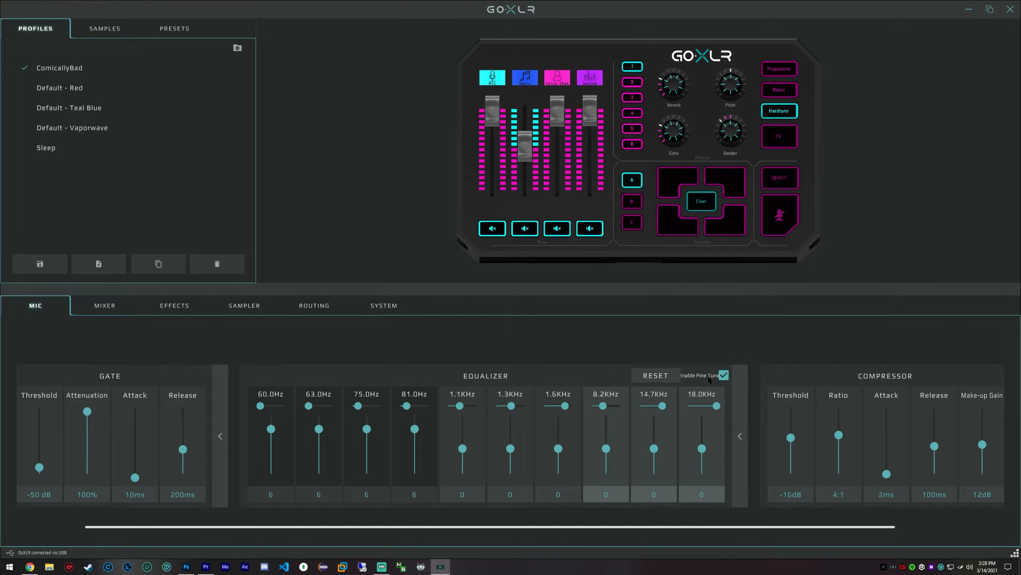
{"action": "left_click", "coordinate": [722, 376]}
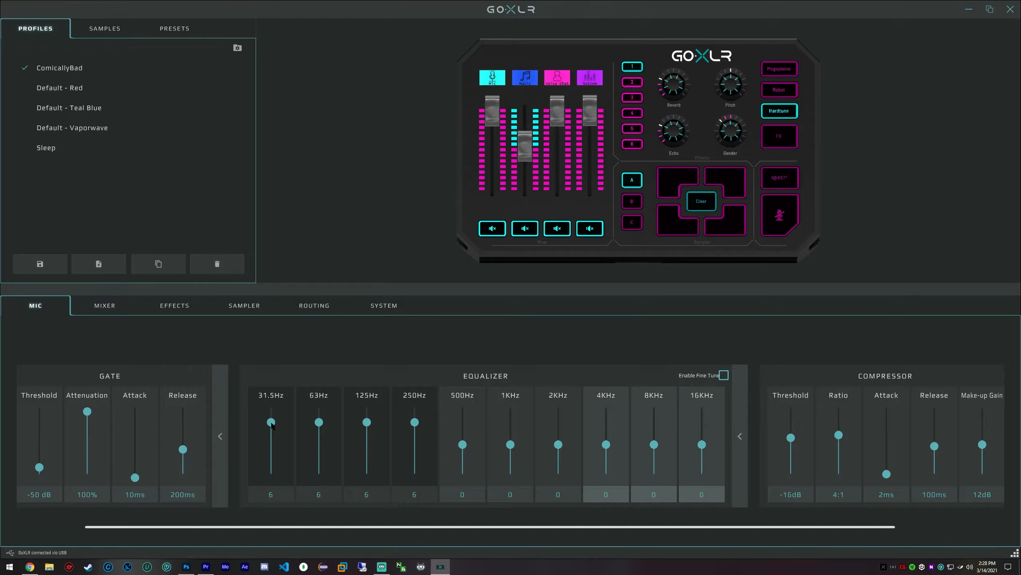
{"action": "left_click", "coordinate": [724, 375]}
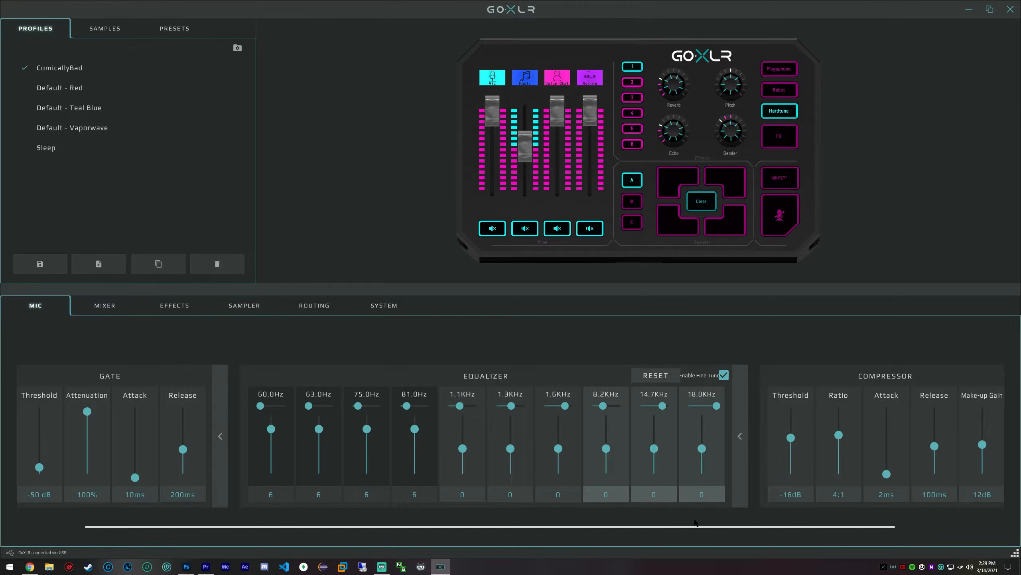
Step: Lower the equalizer's 60, 63, 75 and 81 Hz bands to 2 and restore all four to 6
{"action": "left_click_drag", "start_coordinate": [703, 529], "coordinate": [658, 519]}
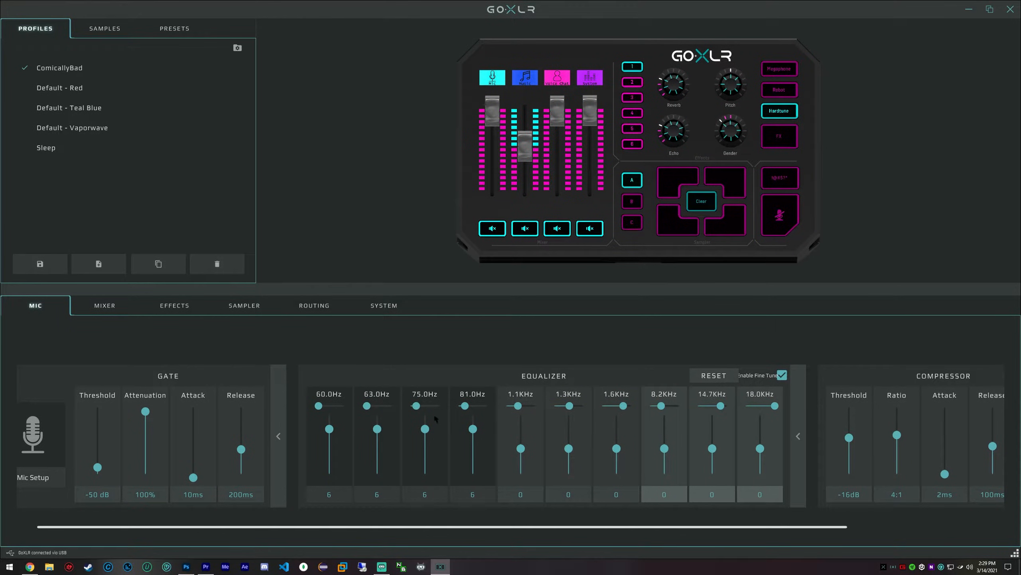
{"action": "left_click_drag", "start_coordinate": [473, 429], "coordinate": [427, 443]}
{"action": "left_click_drag", "start_coordinate": [329, 429], "coordinate": [332, 444]}
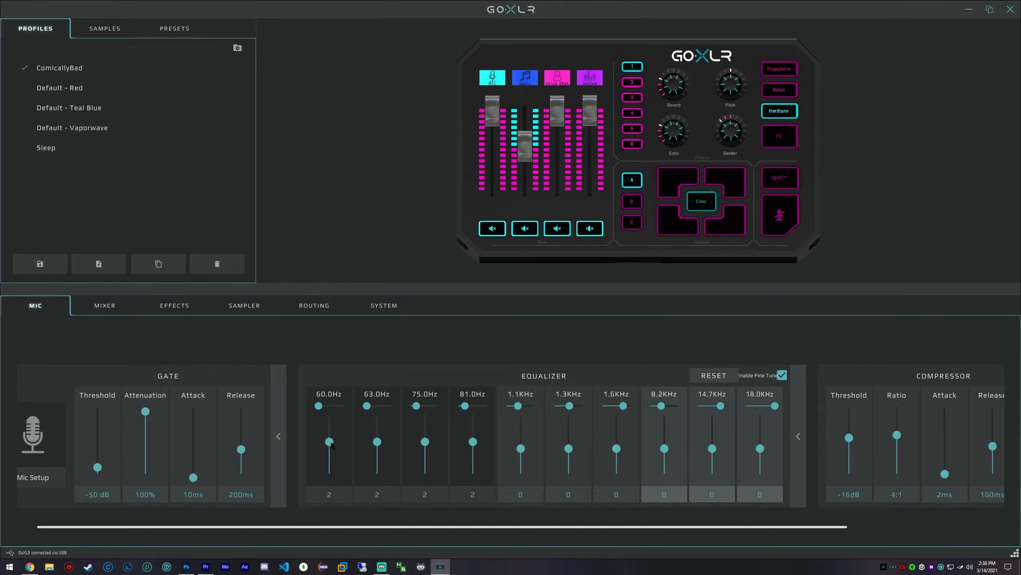
{"action": "left_click_drag", "start_coordinate": [329, 442], "coordinate": [475, 431]}
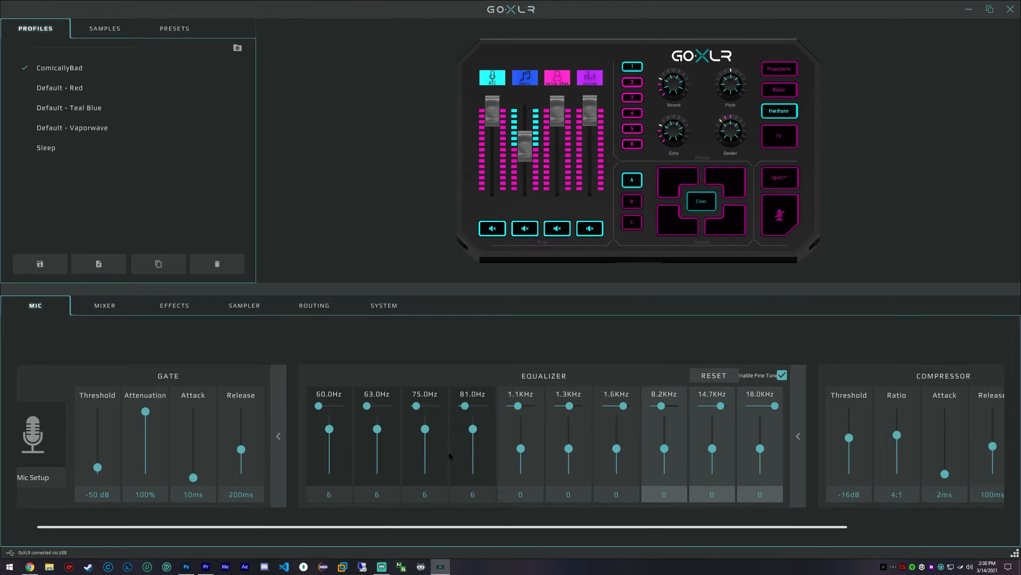
Step: Try lowering the equalizer's 8.2 kHz band and bring it back to 0
{"action": "scroll", "coordinate": [650, 525], "scroll_direction": "right", "scroll_amount": 2}
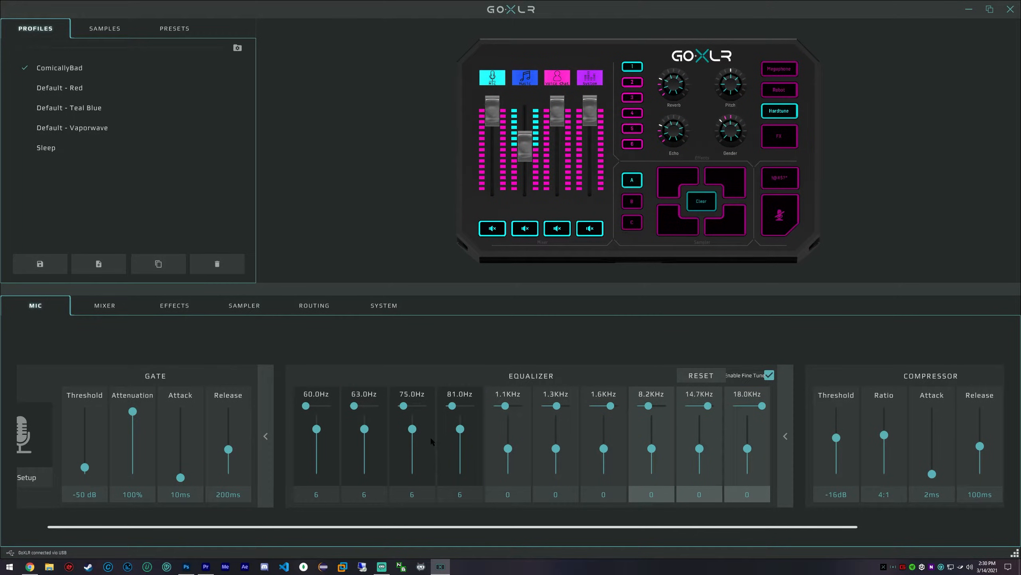
{"action": "mouse_move", "coordinate": [652, 448]}
{"action": "left_mouse_down"}
{"action": "mouse_move", "coordinate": [653, 461]}
{"action": "mouse_move", "coordinate": [747, 463]}
{"action": "mouse_move", "coordinate": [749, 446]}
{"action": "mouse_move", "coordinate": [654, 451]}
{"action": "left_mouse_up"}
{"action": "scroll", "coordinate": [639, 527], "scroll_direction": "right", "scroll_amount": 1}
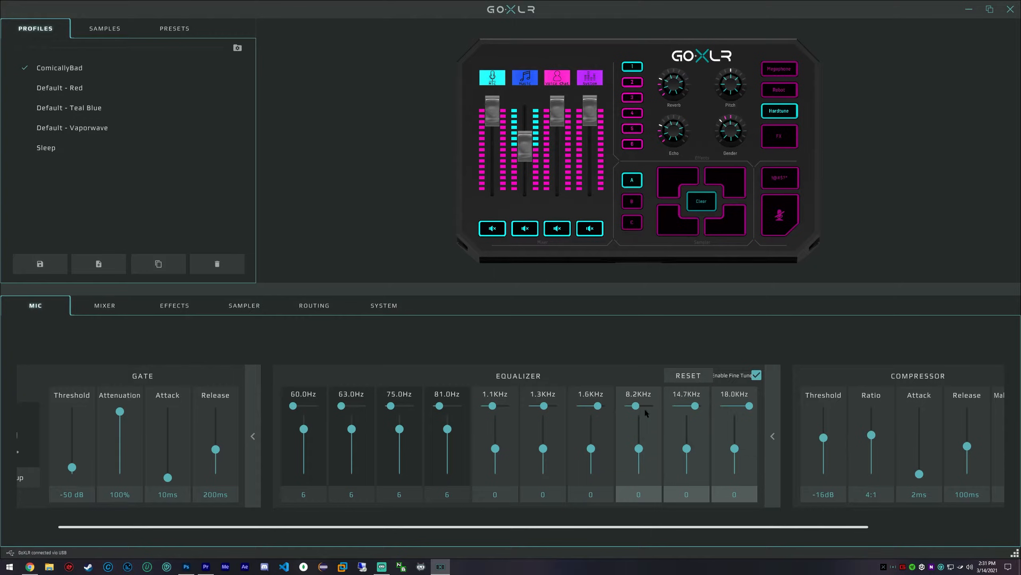
{"action": "mouse_move", "coordinate": [640, 448]}
{"action": "left_mouse_down"}
{"action": "mouse_move", "coordinate": [641, 480]}
{"action": "mouse_move", "coordinate": [640, 463]}
{"action": "left_mouse_up"}
{"action": "left_click_drag", "start_coordinate": [640, 463], "coordinate": [640, 450]}
Step: Try adjusting the compressor's threshold and make-up gain, returning them to -16 dB and 12 dB
{"action": "left_click_drag", "start_coordinate": [670, 525], "coordinate": [729, 527]}
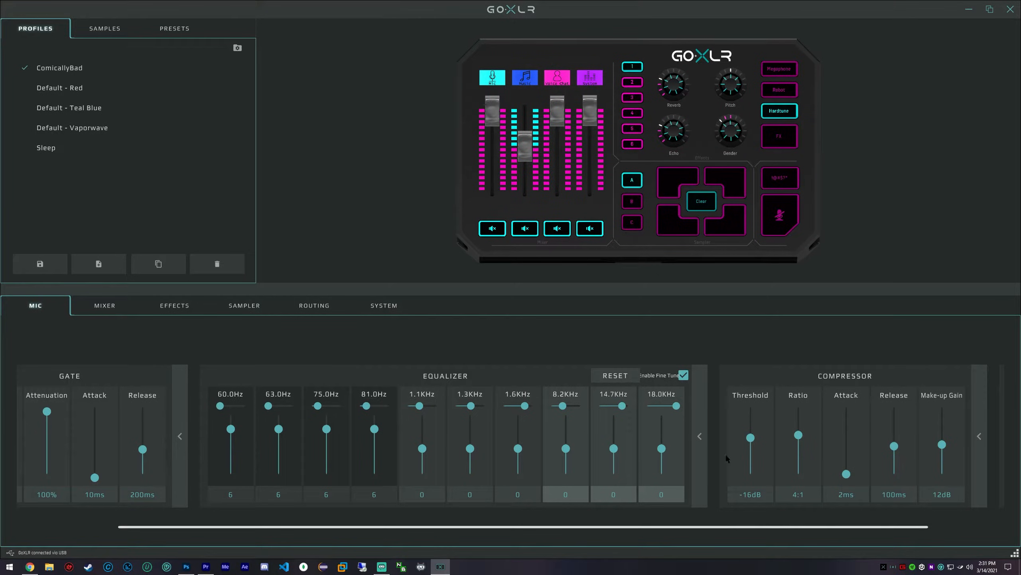
{"action": "left_click_drag", "start_coordinate": [723, 527], "coordinate": [801, 528]}
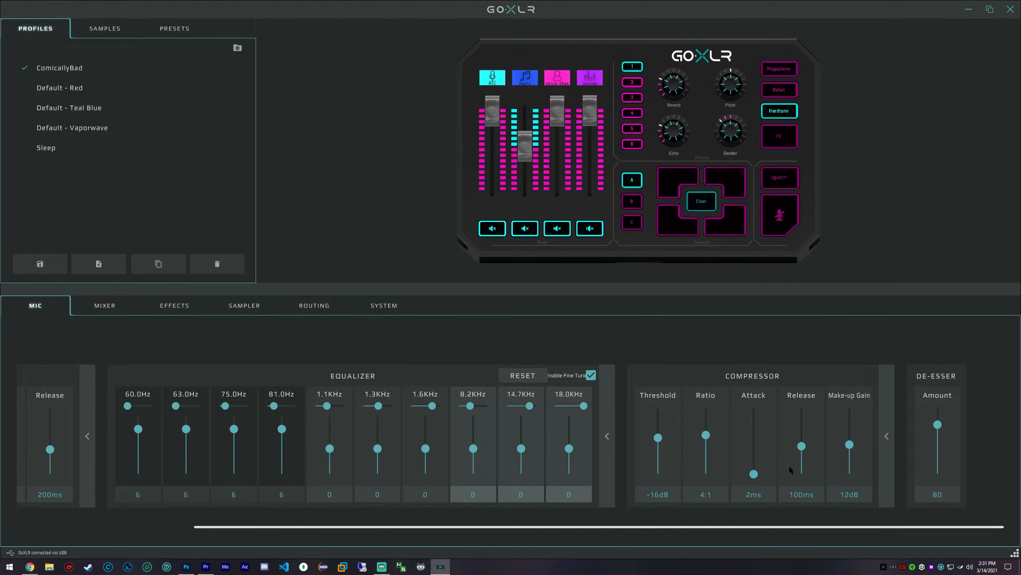
{"action": "mouse_move", "coordinate": [866, 402]}
{"action": "left_click_drag", "start_coordinate": [658, 439], "coordinate": [665, 468]}
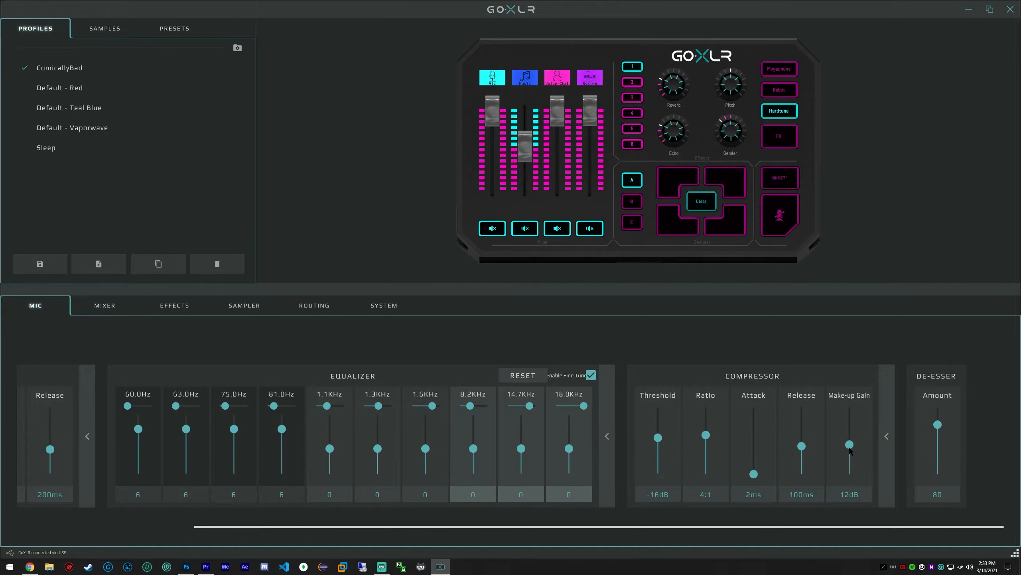
{"action": "mouse_move", "coordinate": [851, 448]}
{"action": "left_mouse_down"}
{"action": "mouse_move", "coordinate": [854, 434]}
{"action": "mouse_move", "coordinate": [853, 466]}
{"action": "mouse_move", "coordinate": [850, 445]}
{"action": "left_mouse_up"}
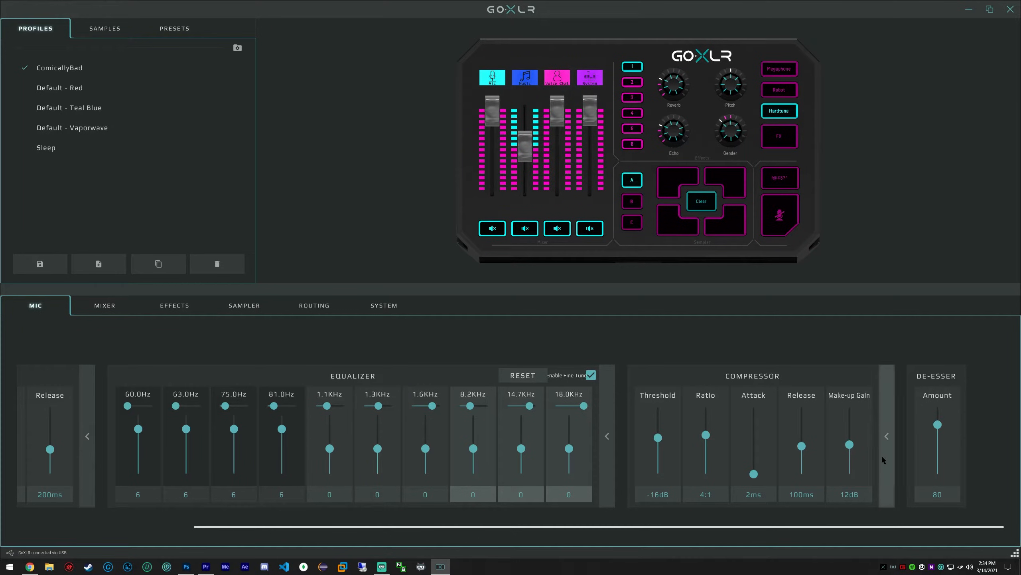
Step: Collapse the equalizer, gate and compressor back to their simplified controls
{"action": "left_click", "coordinate": [607, 433]}
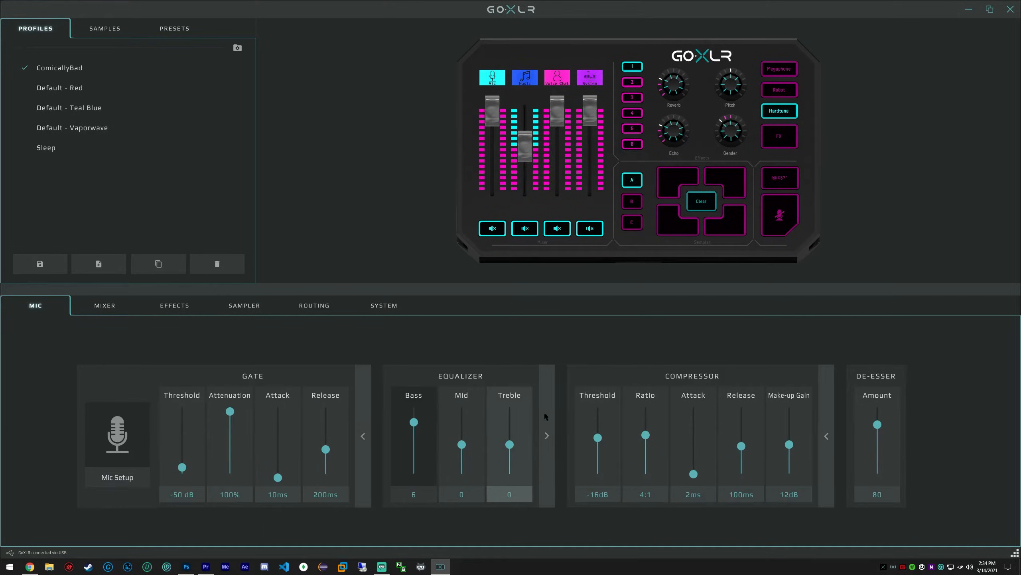
{"action": "left_click", "coordinate": [362, 422]}
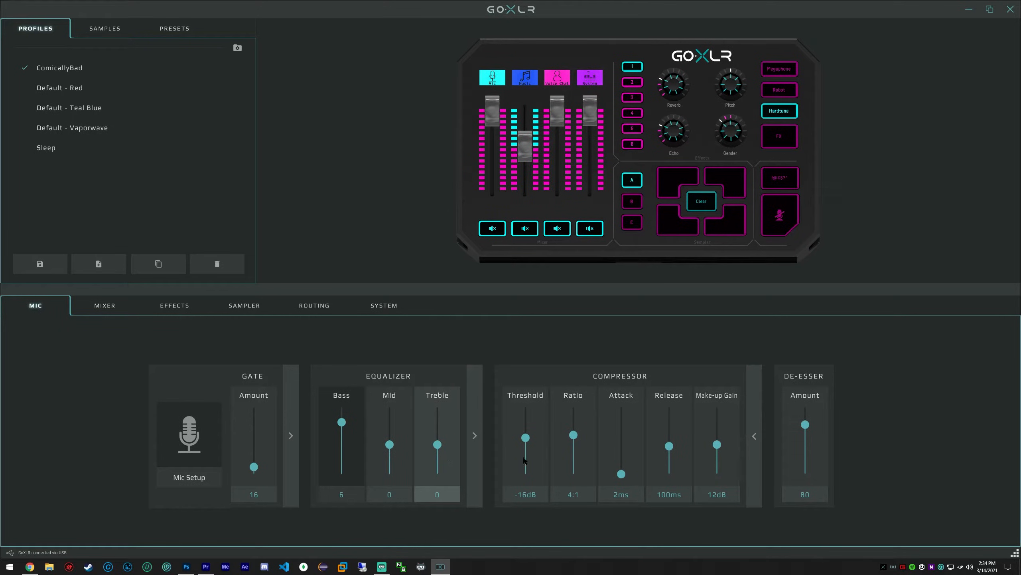
{"action": "left_click", "coordinate": [754, 438]}
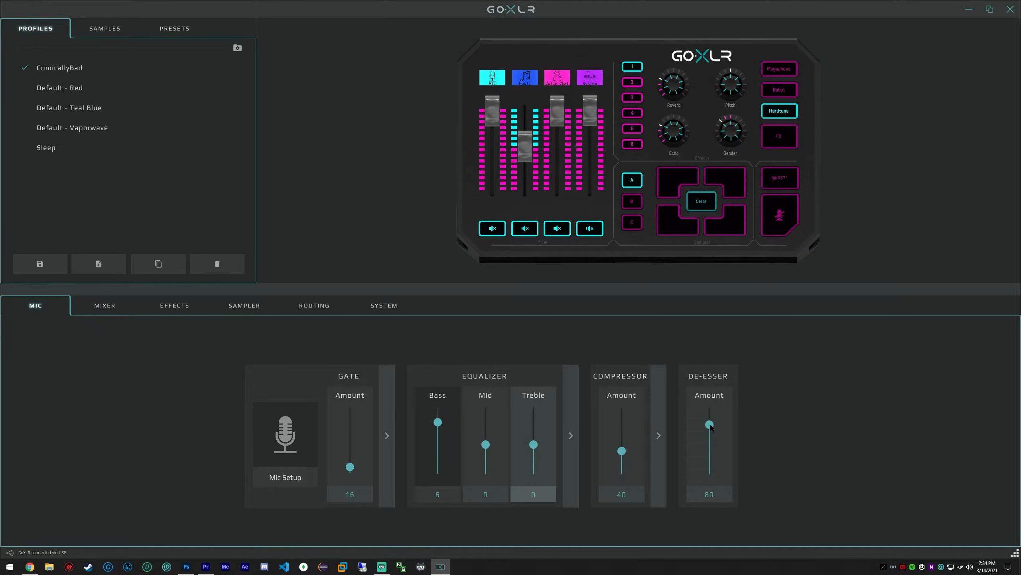
Step: Sweep the de-esser amount between its minimum and maximum and return it to about 80
{"action": "left_click_drag", "start_coordinate": [711, 427], "coordinate": [729, 525]}
{"action": "left_click_drag", "start_coordinate": [709, 478], "coordinate": [729, 387]}
{"action": "left_click_drag", "start_coordinate": [710, 411], "coordinate": [717, 540]}
{"action": "left_click_drag", "start_coordinate": [710, 481], "coordinate": [715, 427]}
Step: Open the mixer settings and select fader Channel 2 to show its source and mute option
{"action": "left_click", "coordinate": [102, 305]}
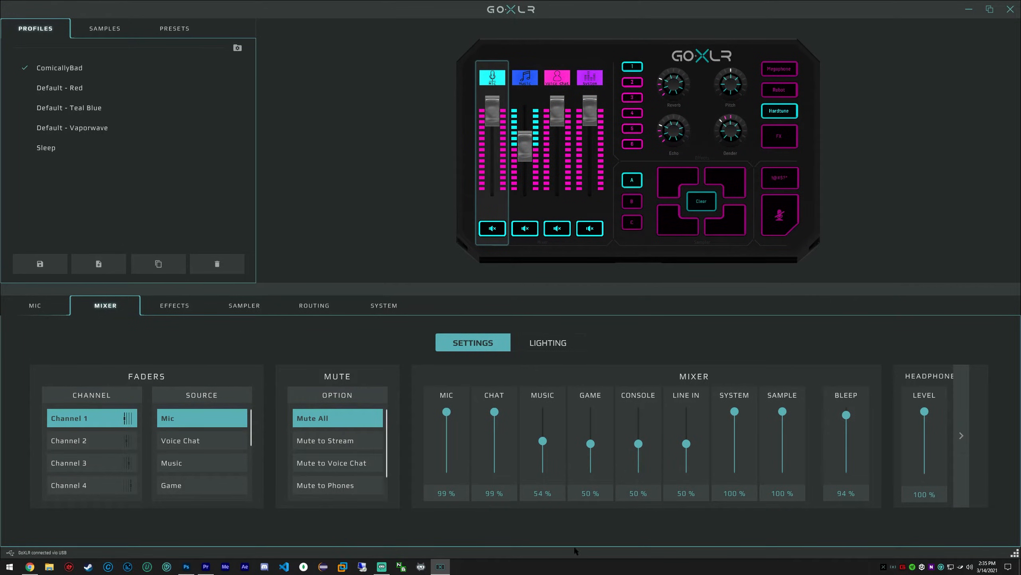
{"action": "scroll", "coordinate": [319, 447], "scroll_direction": "down", "scroll_amount": 1}
{"action": "scroll", "coordinate": [319, 447], "scroll_direction": "up", "scroll_amount": 1}
{"action": "left_click", "coordinate": [105, 440]}
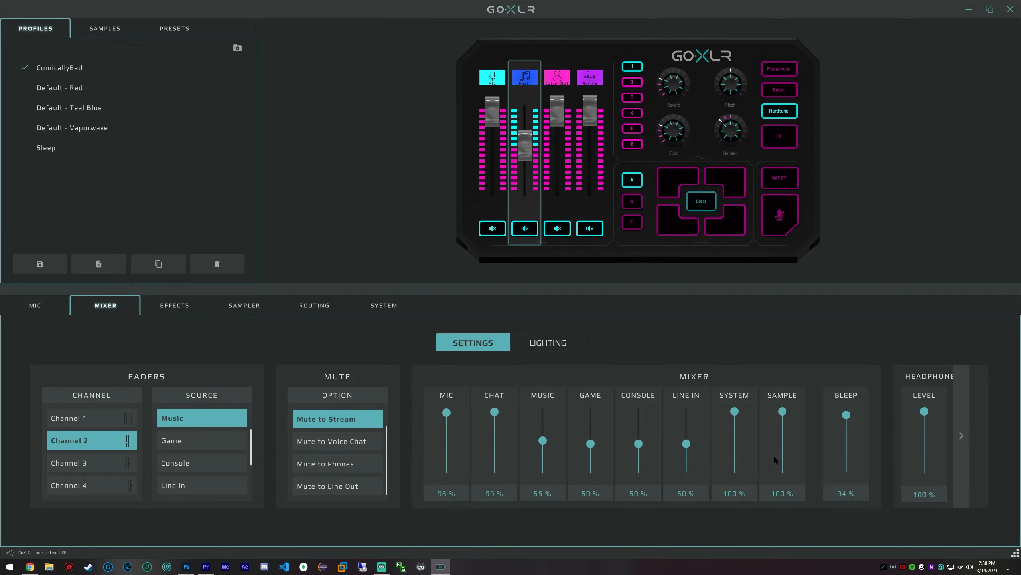
Step: Expand the headphone controls, lower the headphone level, and bring it back to 100%
{"action": "left_click", "coordinate": [967, 401]}
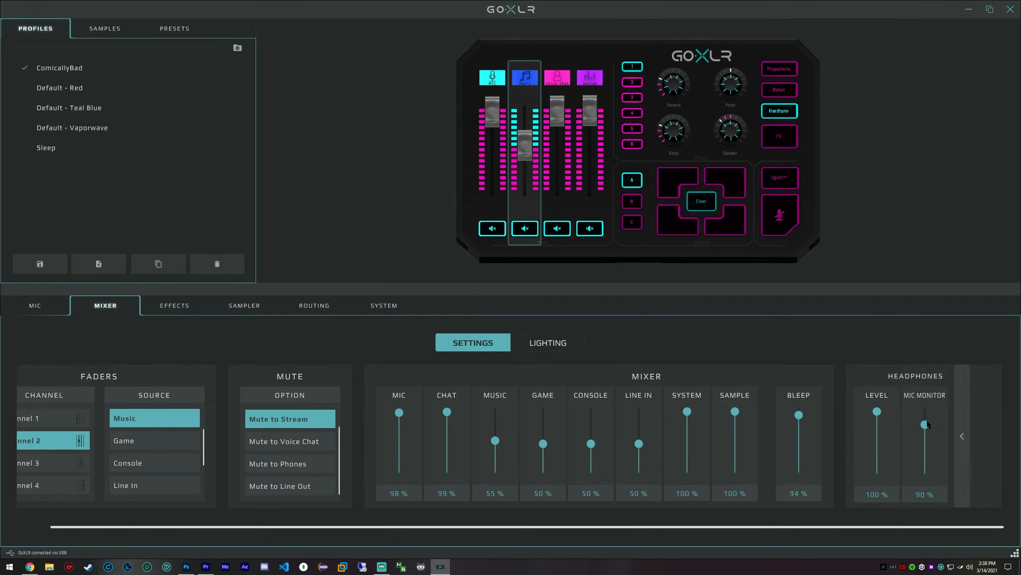
{"action": "left_click_drag", "start_coordinate": [881, 411], "coordinate": [881, 481]}
{"action": "left_click_drag", "start_coordinate": [879, 480], "coordinate": [876, 408]}
{"action": "left_click_drag", "start_coordinate": [877, 412], "coordinate": [884, 380]}
Step: Adjust the headphone mic monitor level and collapse the extra headphone controls
{"action": "left_click_drag", "start_coordinate": [926, 425], "coordinate": [931, 412]}
{"action": "mouse_move", "coordinate": [930, 413]}
{"action": "left_mouse_down"}
{"action": "mouse_move", "coordinate": [928, 463]}
{"action": "mouse_move", "coordinate": [930, 415]}
{"action": "left_mouse_up"}
{"action": "left_click_drag", "start_coordinate": [928, 426], "coordinate": [878, 390]}
{"action": "left_click", "coordinate": [963, 422]}
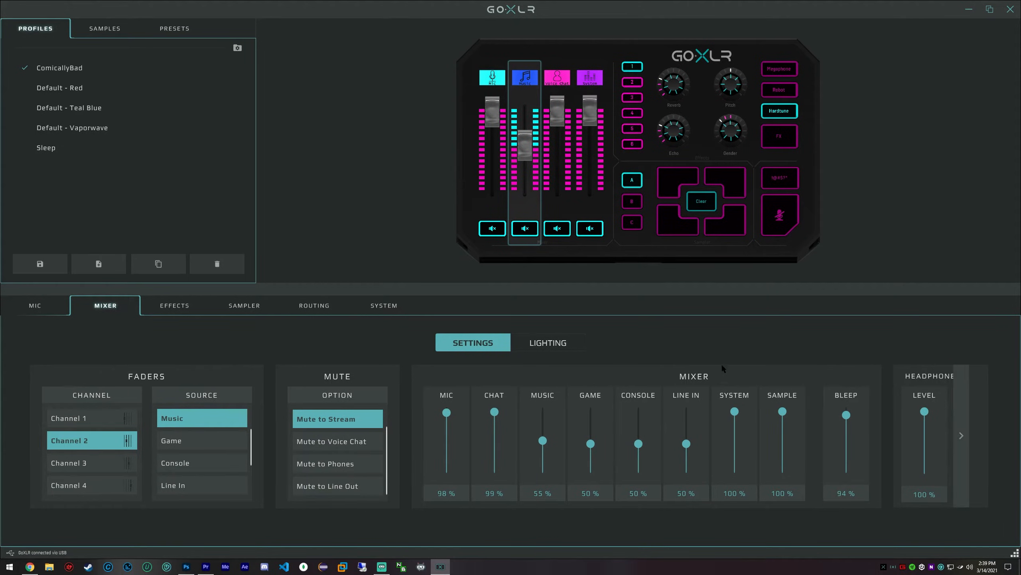
Step: Show the mixer's lighting options for Channel 2 and move on to the voice effects settings
{"action": "left_click", "coordinate": [572, 345]}
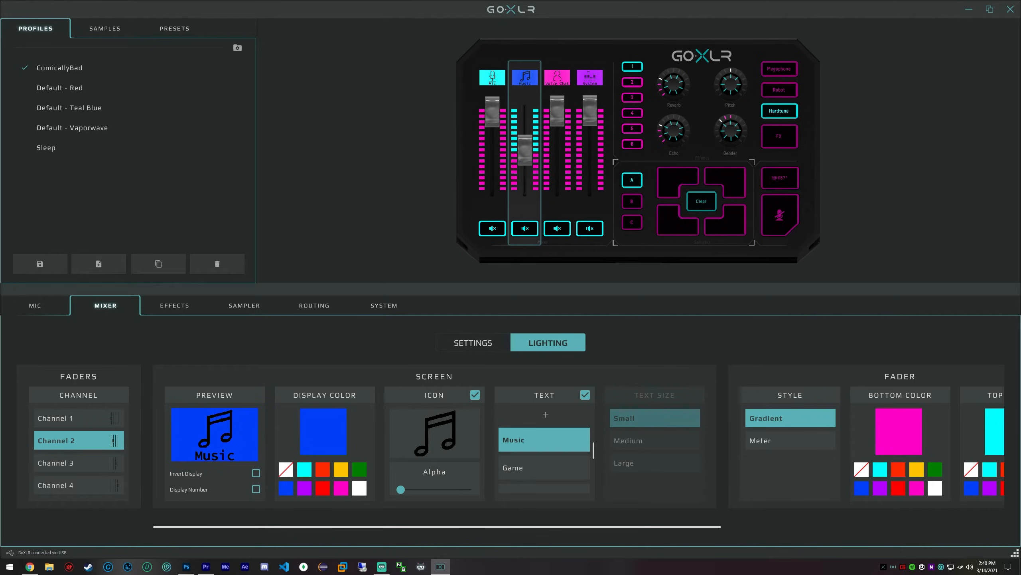
{"action": "left_click", "coordinate": [633, 82]}
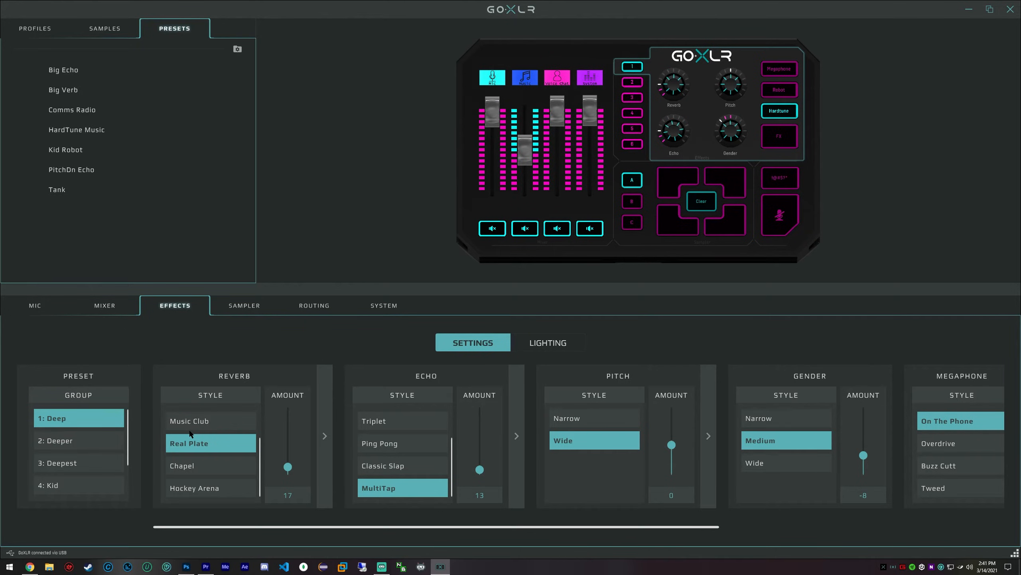
Step: Try the Medium and Natural HardTune styles and switch the style back to Hard
{"action": "left_click_drag", "start_coordinate": [502, 527], "coordinate": [875, 507]}
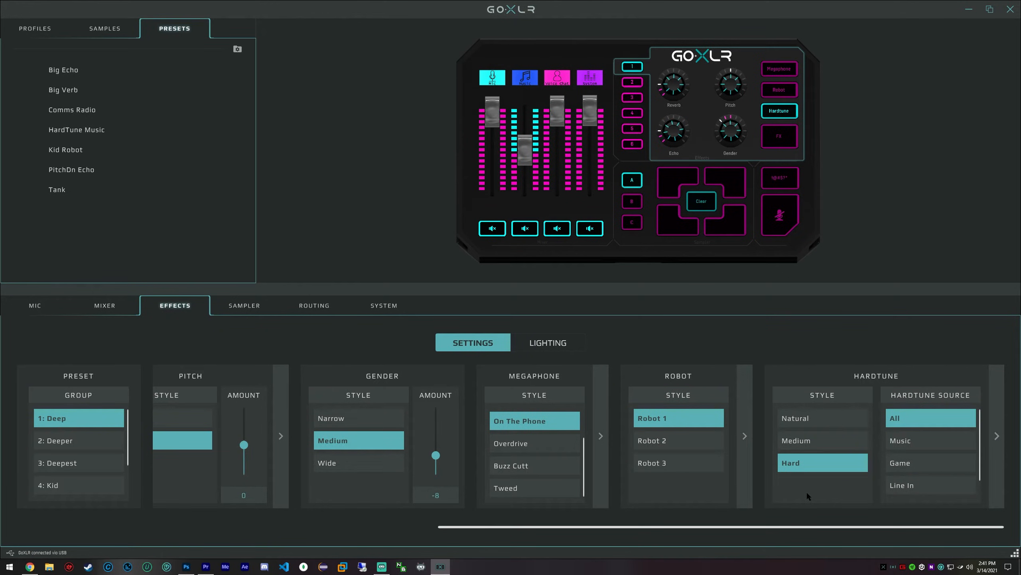
{"action": "left_click", "coordinate": [810, 445]}
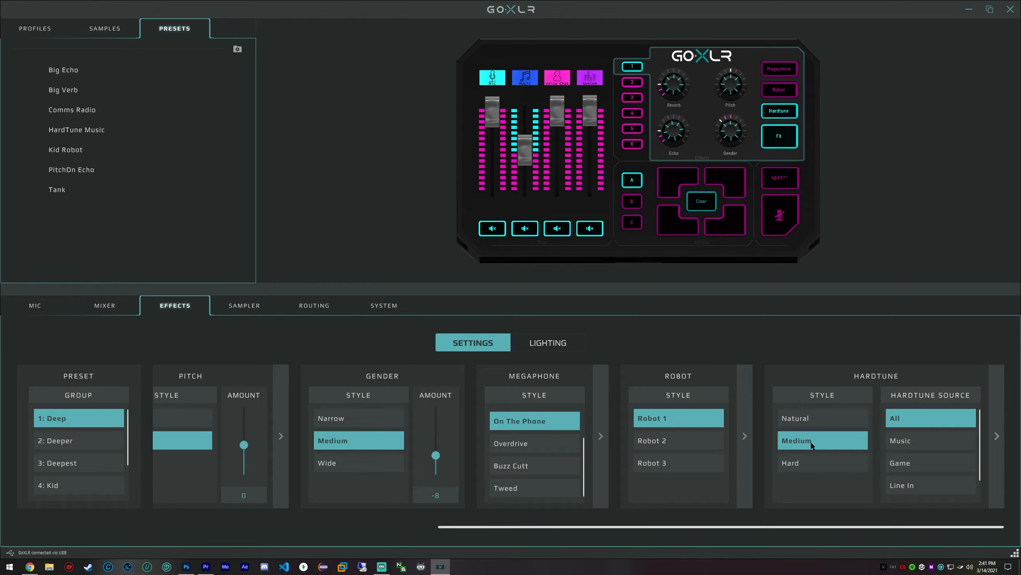
{"action": "left_click", "coordinate": [813, 419]}
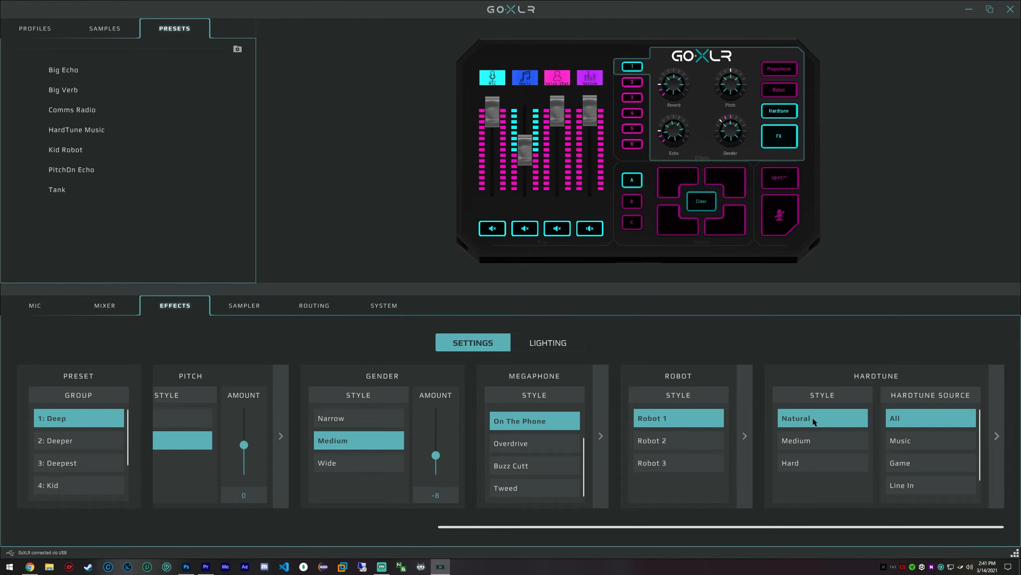
{"action": "left_click", "coordinate": [810, 459]}
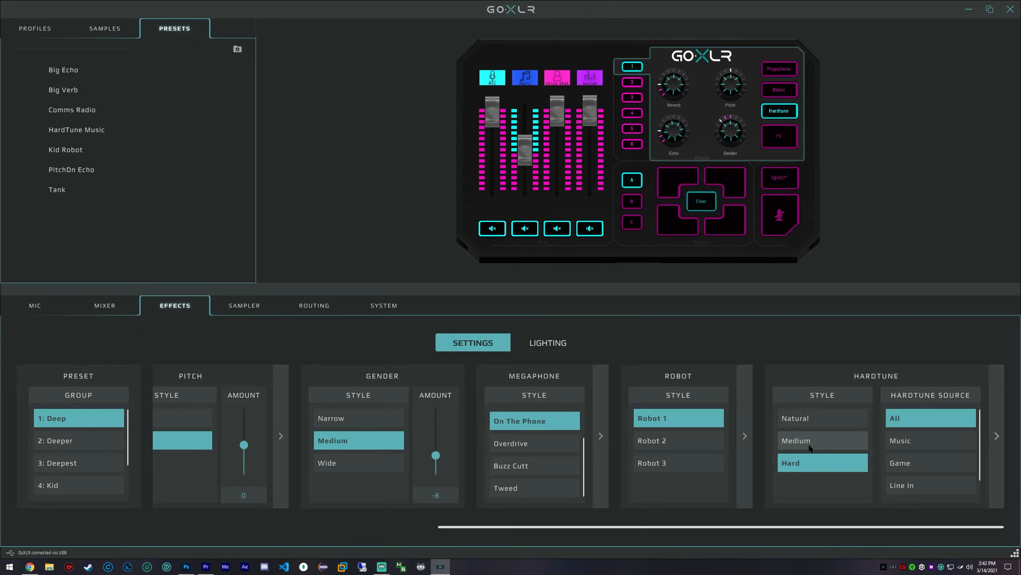
Step: Try the Robot 2 and Robot 3 styles for the robot effect and return to Robot 1
{"action": "left_click", "coordinate": [671, 439]}
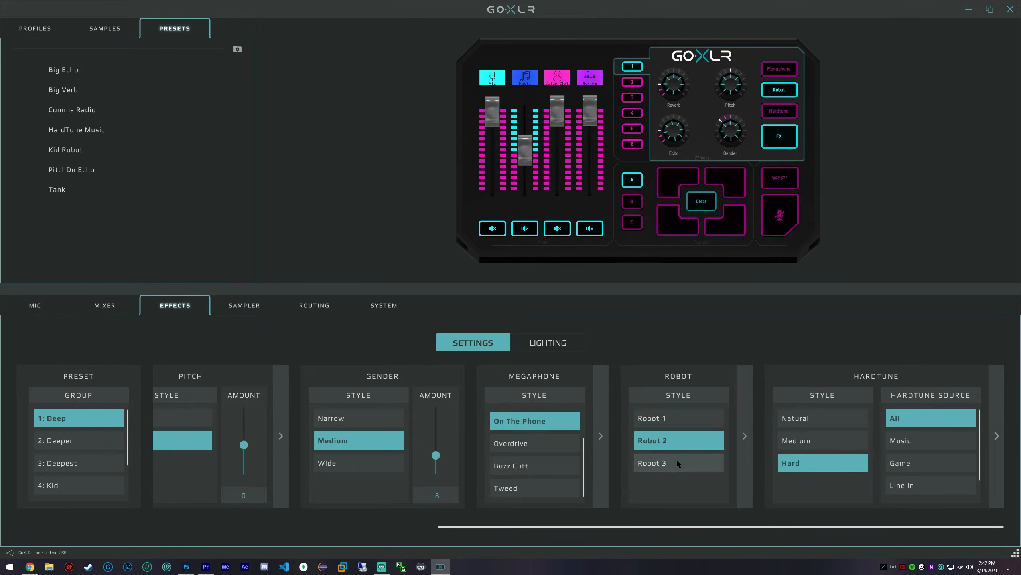
{"action": "left_click", "coordinate": [675, 464]}
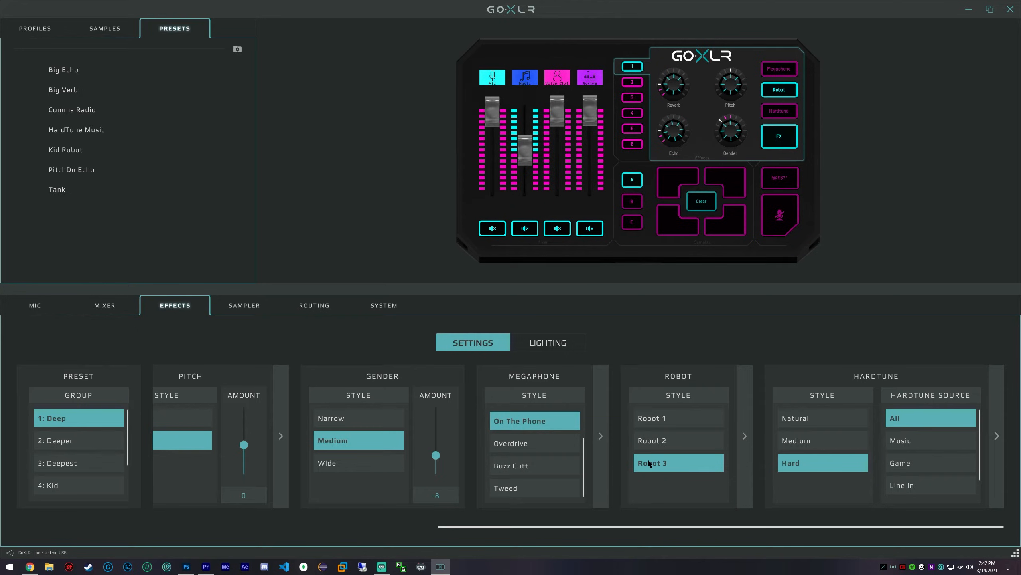
{"action": "left_click", "coordinate": [665, 424]}
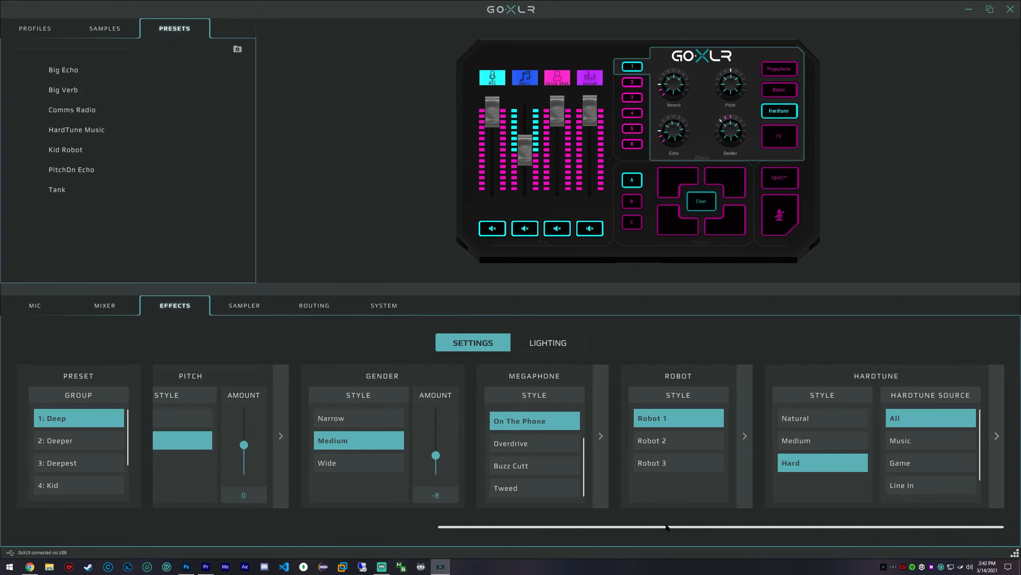
Step: Compare the Wide and Medium gender styles by switching between them twice, ending on Medium
{"action": "left_click_drag", "start_coordinate": [636, 528], "coordinate": [502, 535]}
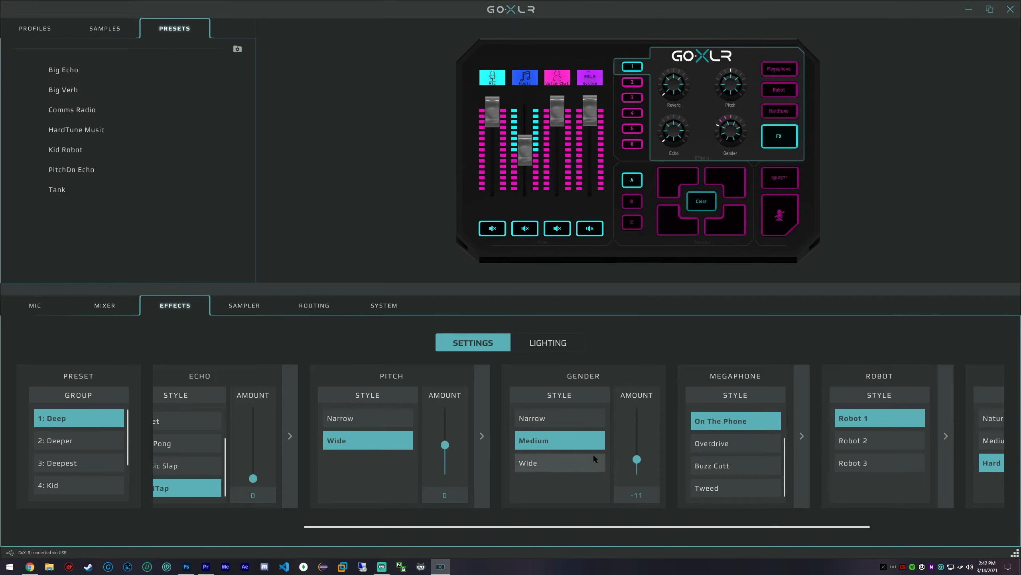
{"action": "left_click", "coordinate": [561, 463]}
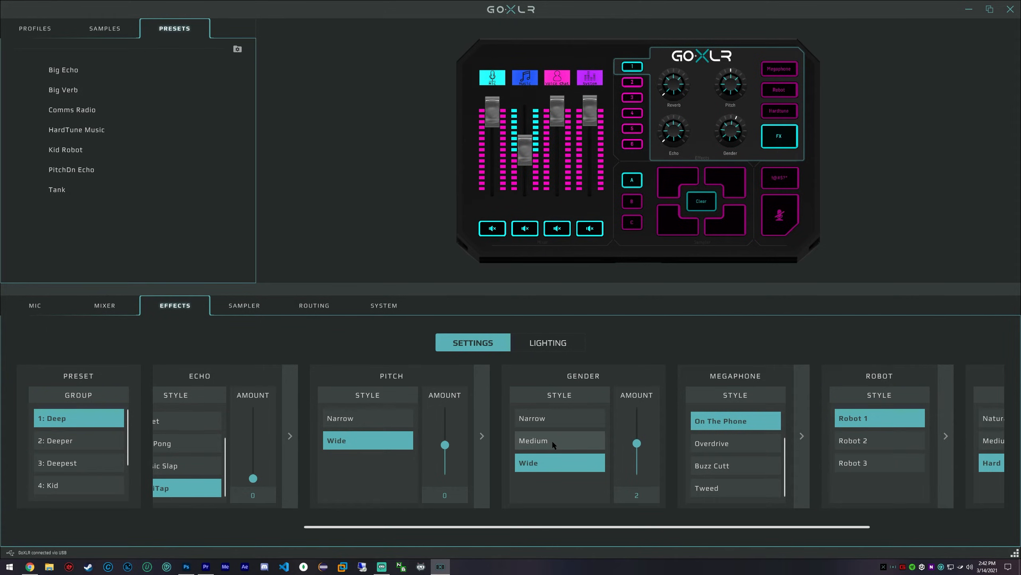
{"action": "left_click", "coordinate": [553, 443]}
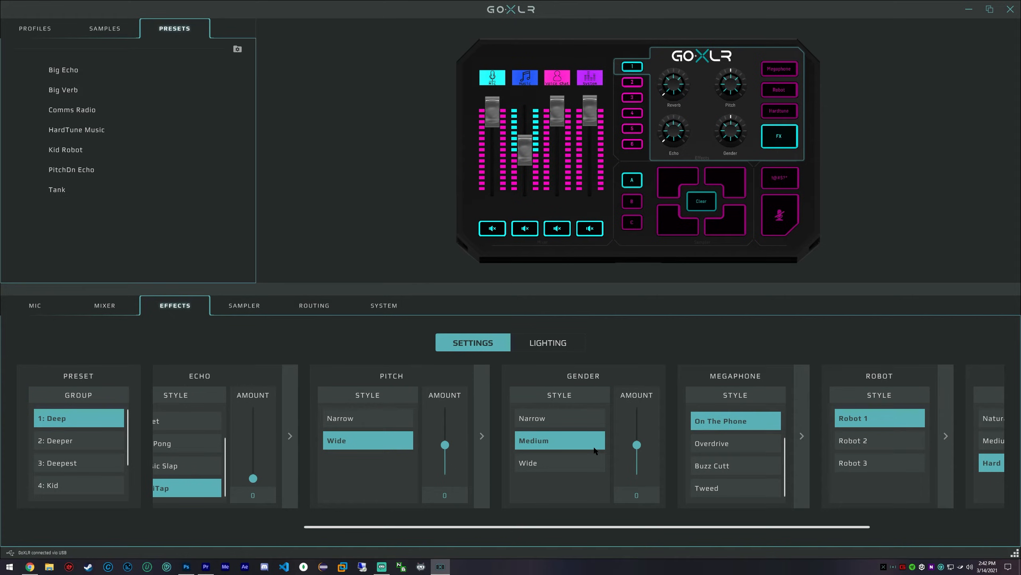
{"action": "left_click", "coordinate": [571, 462]}
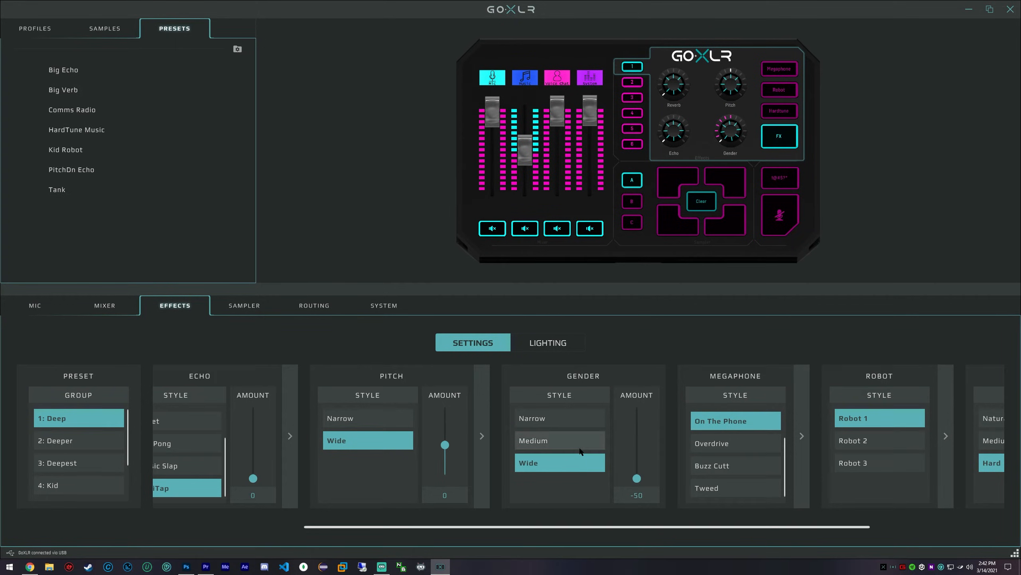
{"action": "left_click", "coordinate": [562, 437]}
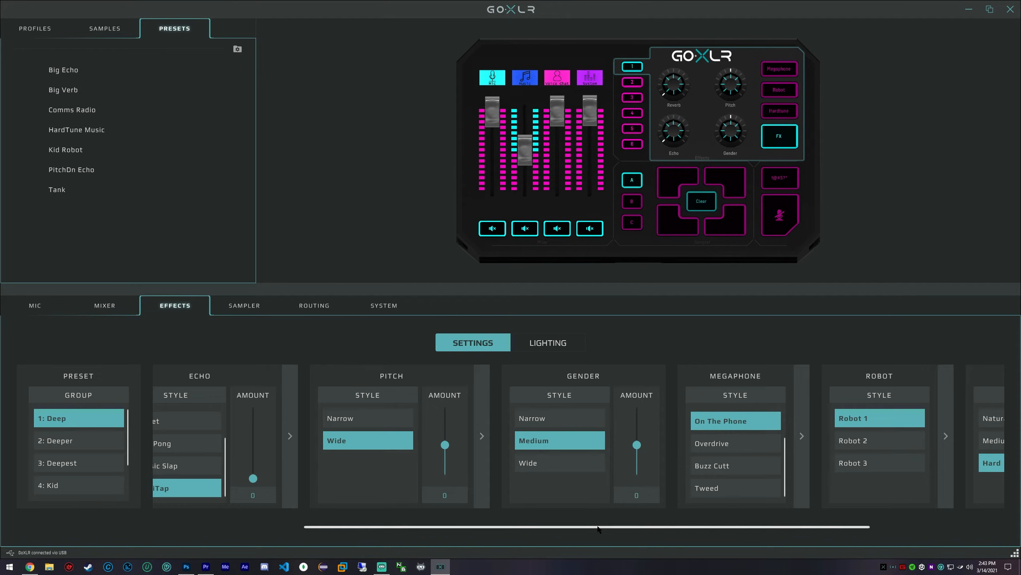
Step: Go through the megaphone styles Overdrive, Buzz Cutt, Tweed, Megaphone and Radio, and leave the style on Overdrive
{"action": "left_click_drag", "start_coordinate": [602, 526], "coordinate": [711, 531]}
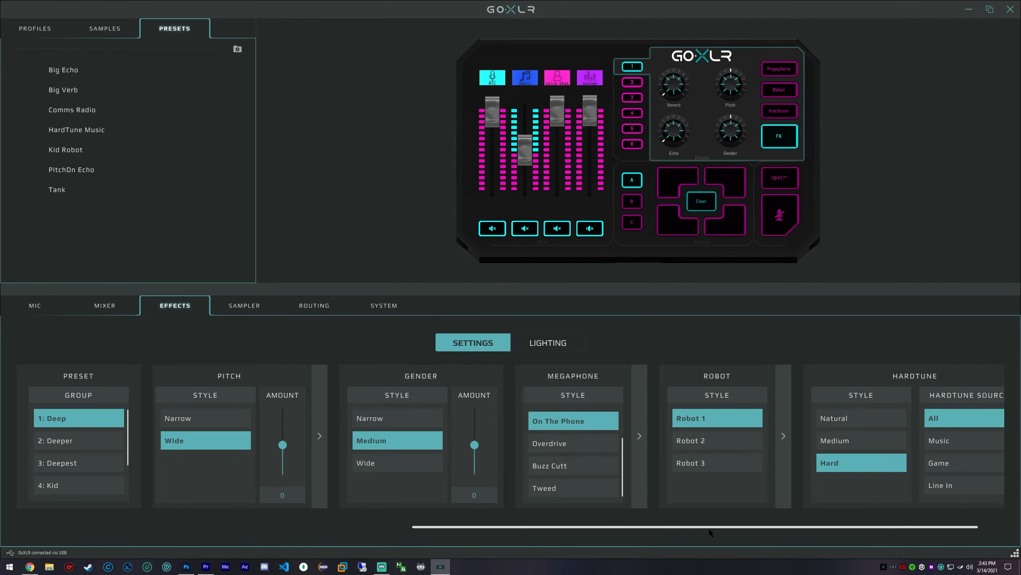
{"action": "left_click", "coordinate": [591, 440]}
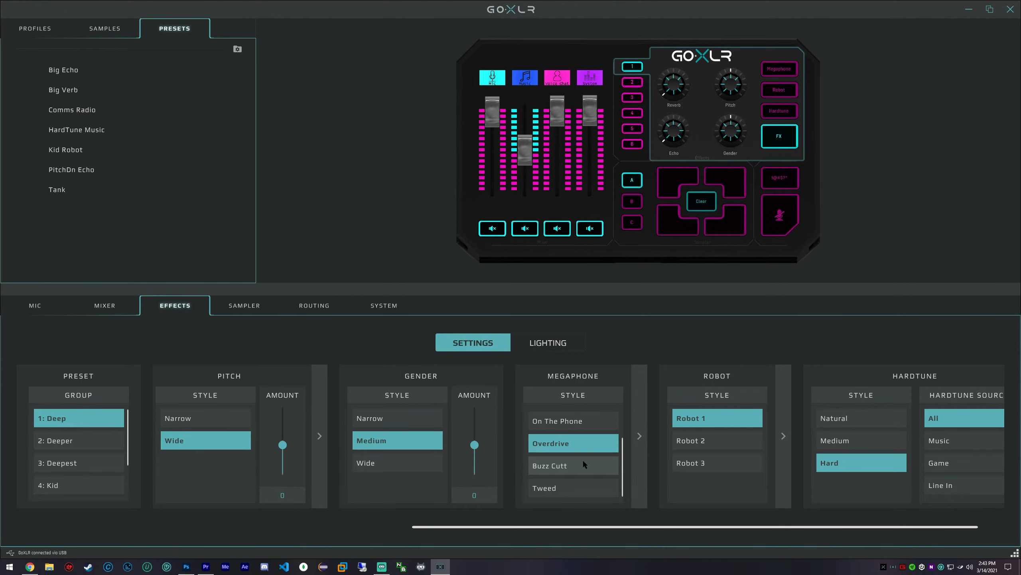
{"action": "left_click", "coordinate": [582, 459]}
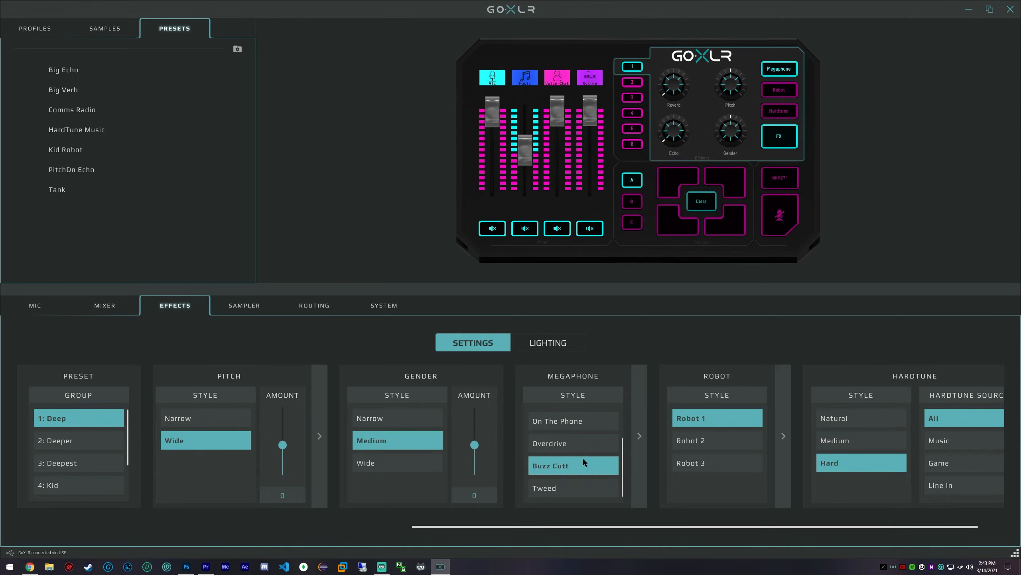
{"action": "left_click", "coordinate": [576, 481]}
{"action": "scroll", "coordinate": [577, 474], "scroll_direction": "up", "scroll_amount": 2}
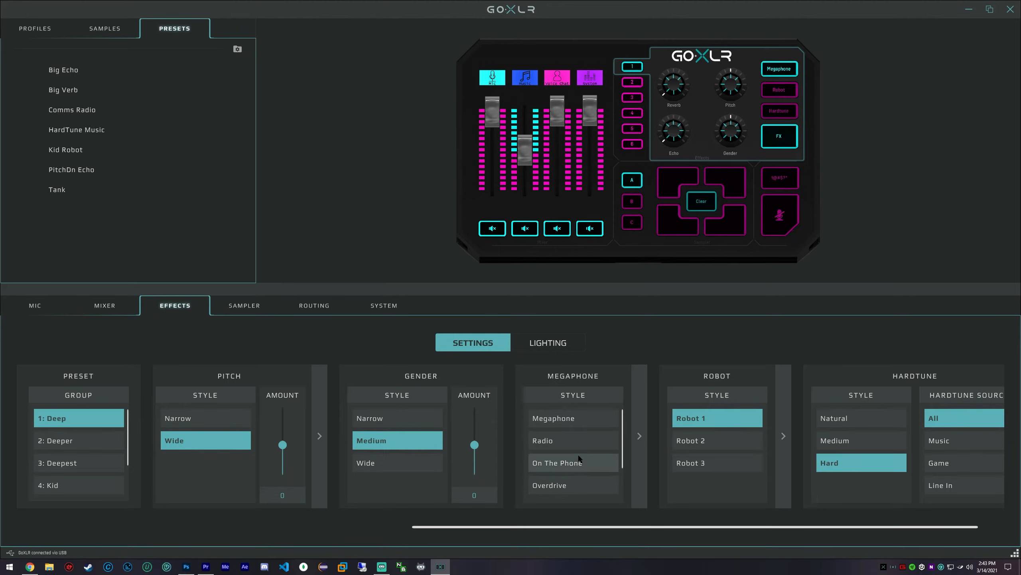
{"action": "left_click", "coordinate": [565, 419]}
{"action": "left_click", "coordinate": [563, 441]}
{"action": "scroll", "coordinate": [564, 442], "scroll_direction": "down", "scroll_amount": 1}
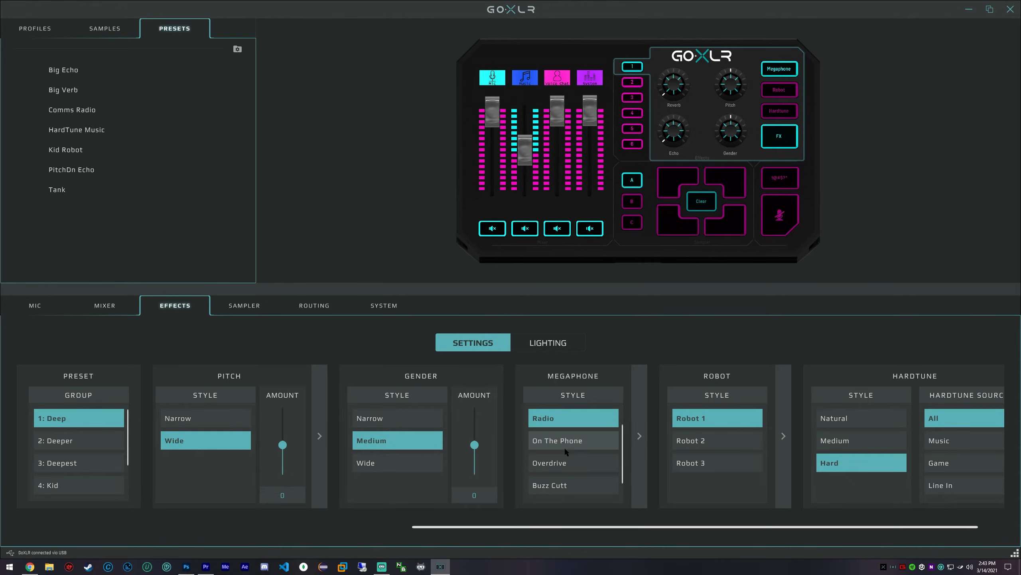
{"action": "left_click", "coordinate": [569, 463]}
{"action": "scroll", "coordinate": [568, 459], "scroll_direction": "down", "scroll_amount": 1}
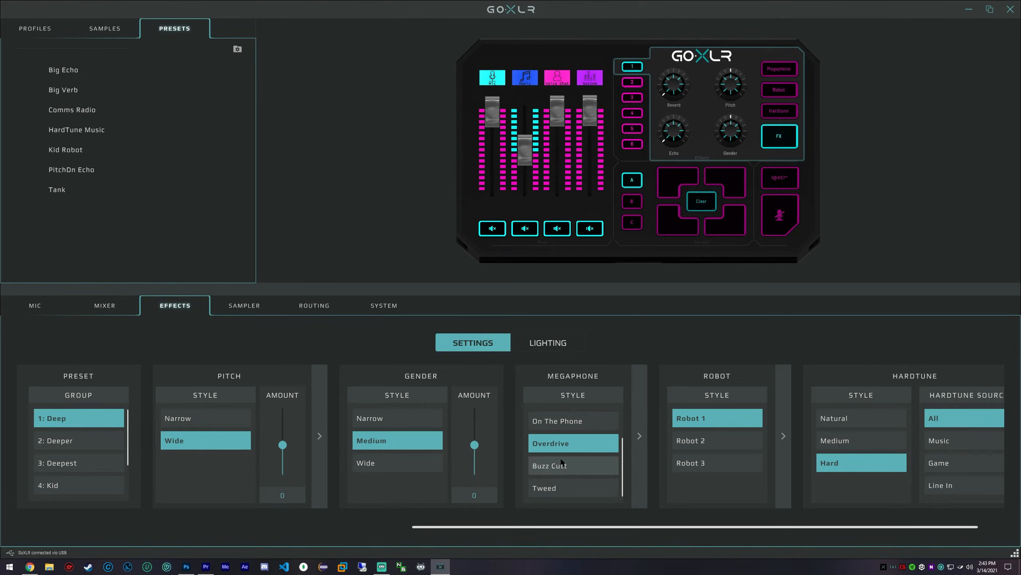
Step: Try the echo styles Classic Slap, Ping Pong, Triplet, Eighth and Quarter in turn
{"action": "left_click_drag", "start_coordinate": [670, 534], "coordinate": [753, 530]}
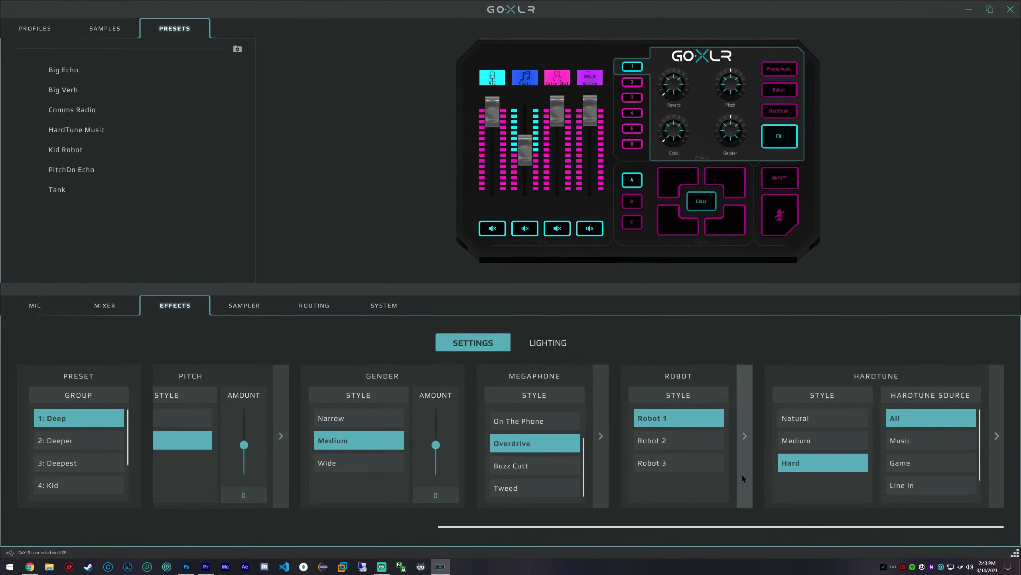
{"action": "left_click_drag", "start_coordinate": [573, 531], "coordinate": [449, 532]}
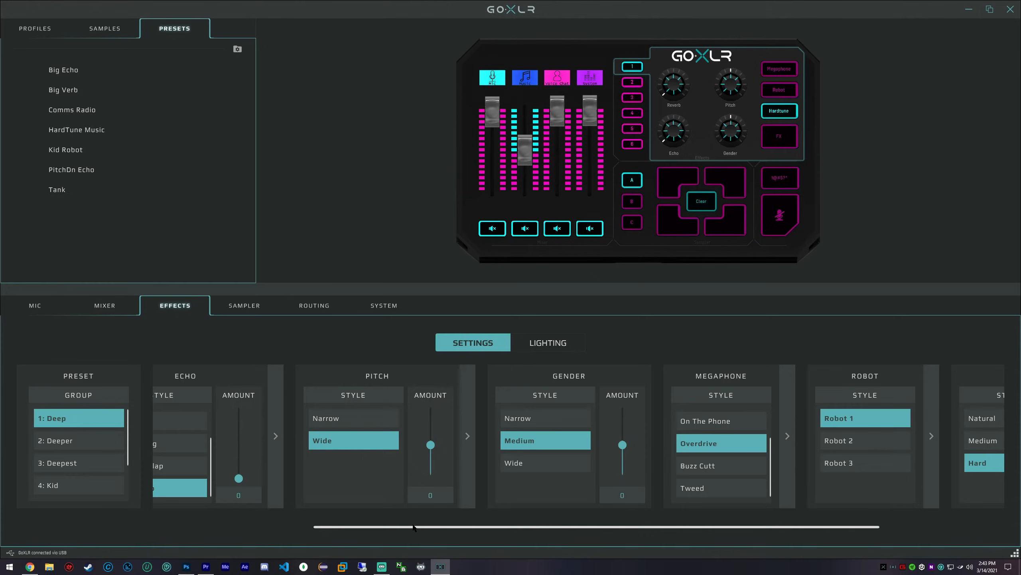
{"action": "left_click_drag", "start_coordinate": [418, 528], "coordinate": [349, 523]}
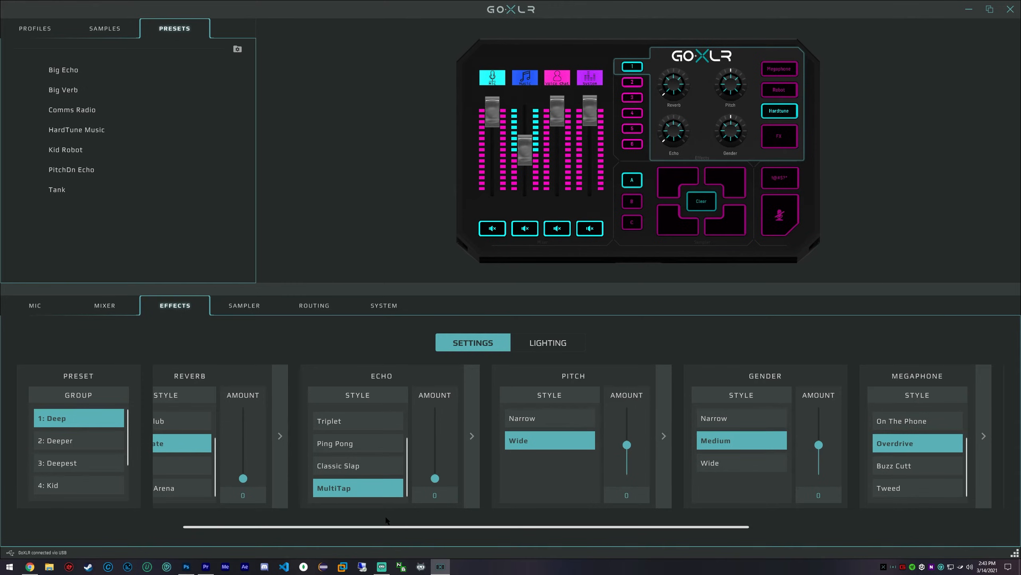
{"action": "left_click_drag", "start_coordinate": [410, 528], "coordinate": [372, 529]}
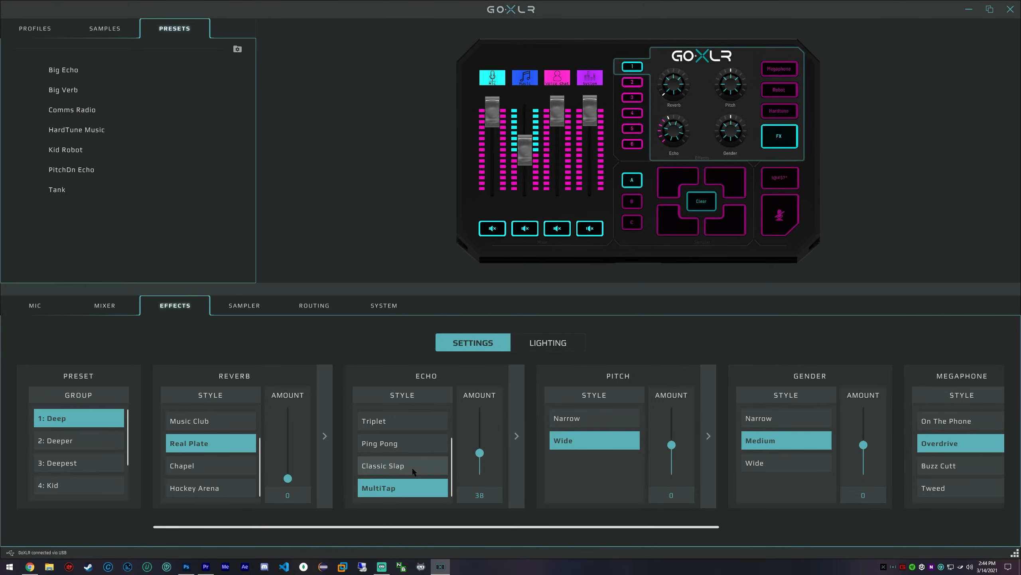
{"action": "left_click", "coordinate": [418, 470]}
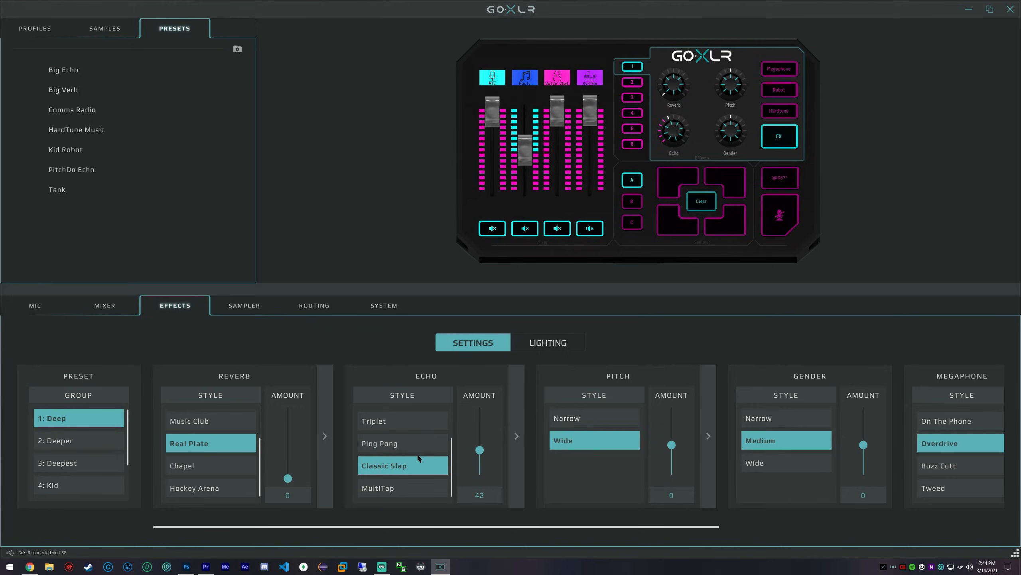
{"action": "left_click", "coordinate": [398, 442]}
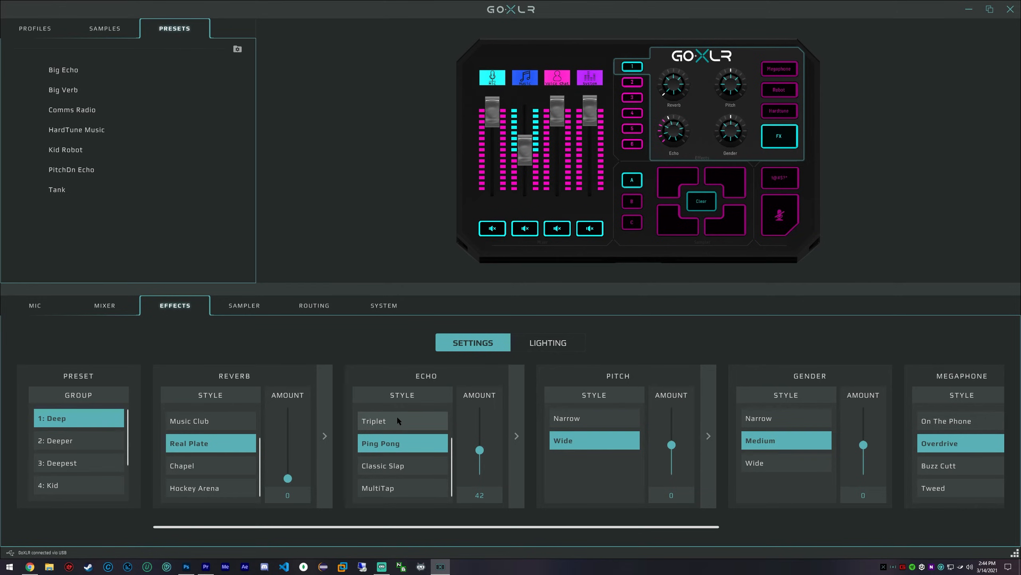
{"action": "left_click", "coordinate": [393, 422]}
{"action": "scroll", "coordinate": [392, 444], "scroll_direction": "up", "scroll_amount": 2}
{"action": "left_click", "coordinate": [392, 445]}
{"action": "scroll", "coordinate": [391, 446], "scroll_direction": "down", "scroll_amount": 1}
{"action": "scroll", "coordinate": [393, 448], "scroll_direction": "up", "scroll_amount": 1}
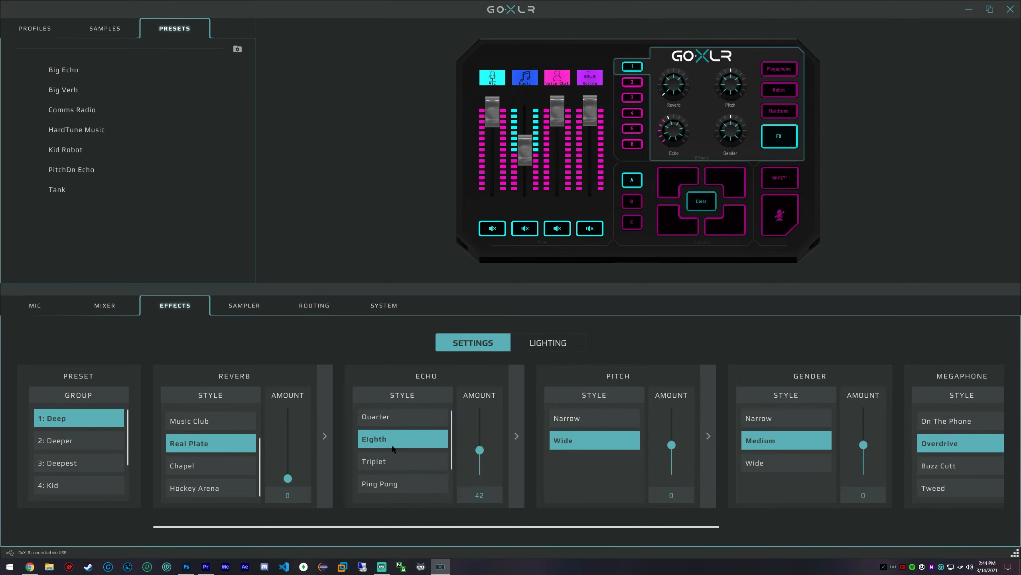
{"action": "left_click", "coordinate": [394, 415]}
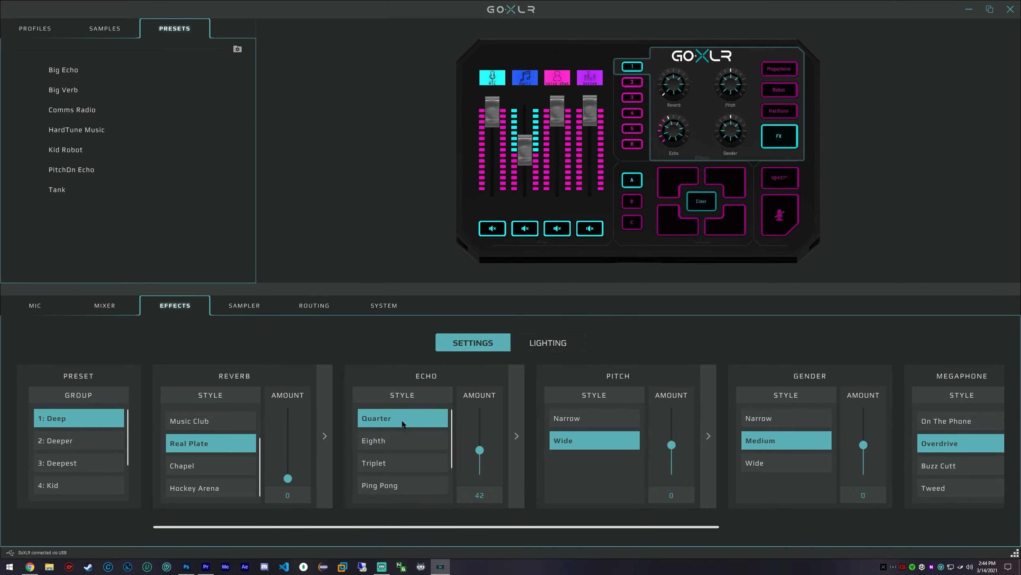
Step: Set the echo style back to MultiTap and look over the full list of echo styles
{"action": "scroll", "coordinate": [410, 447], "scroll_direction": "down", "scroll_amount": 2}
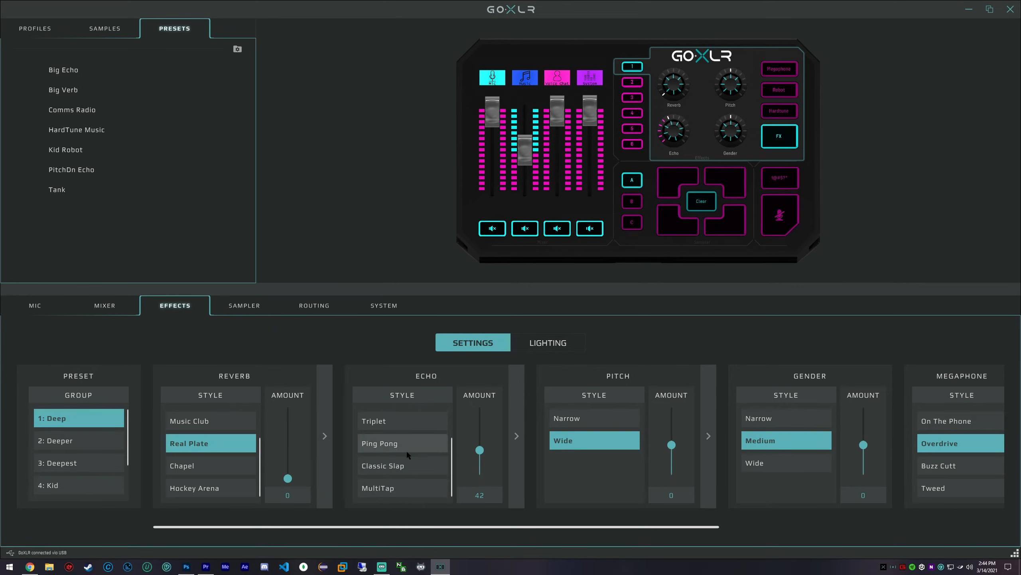
{"action": "scroll", "coordinate": [410, 445], "scroll_direction": "up", "scroll_amount": 2}
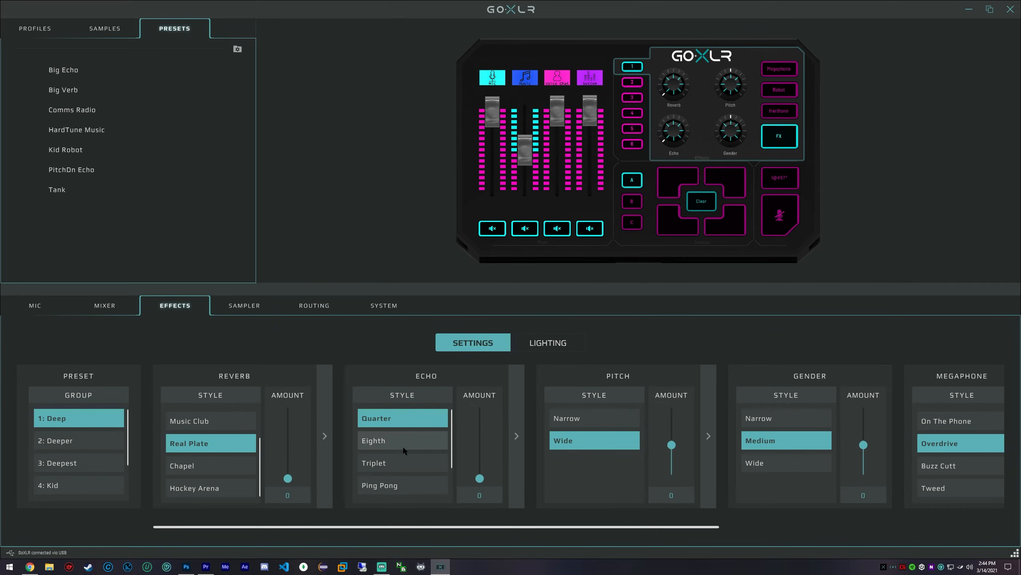
{"action": "scroll", "coordinate": [404, 446], "scroll_direction": "down", "scroll_amount": 2}
{"action": "left_click", "coordinate": [389, 487]}
{"action": "scroll", "coordinate": [403, 476], "scroll_direction": "up", "scroll_amount": 2}
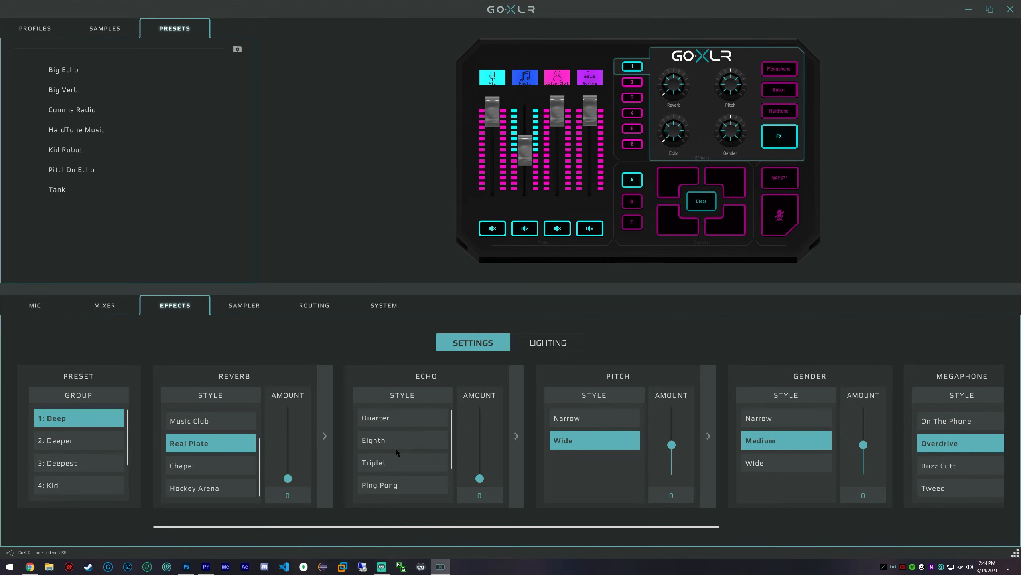
{"action": "scroll", "coordinate": [395, 447], "scroll_direction": "down", "scroll_amount": 2}
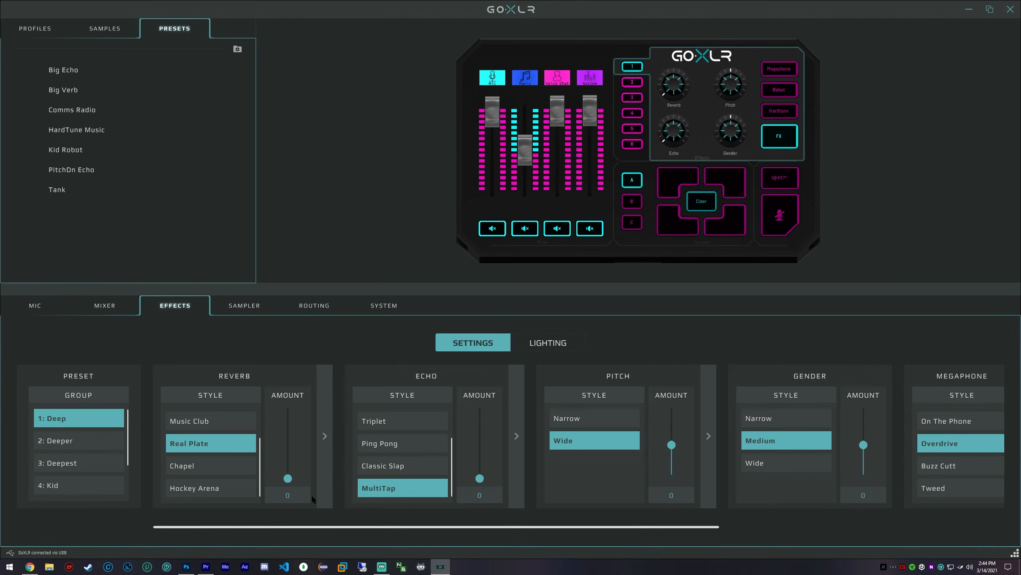
Step: Try the reverb styles Chapel, Hockey Arena, Music Club, Dark Bloom and Library, and leave the style on Hockey Arena
{"action": "scroll", "coordinate": [204, 458], "scroll_direction": "up", "scroll_amount": 2}
{"action": "scroll", "coordinate": [204, 458], "scroll_direction": "down", "scroll_amount": 2}
{"action": "left_click", "coordinate": [206, 470]}
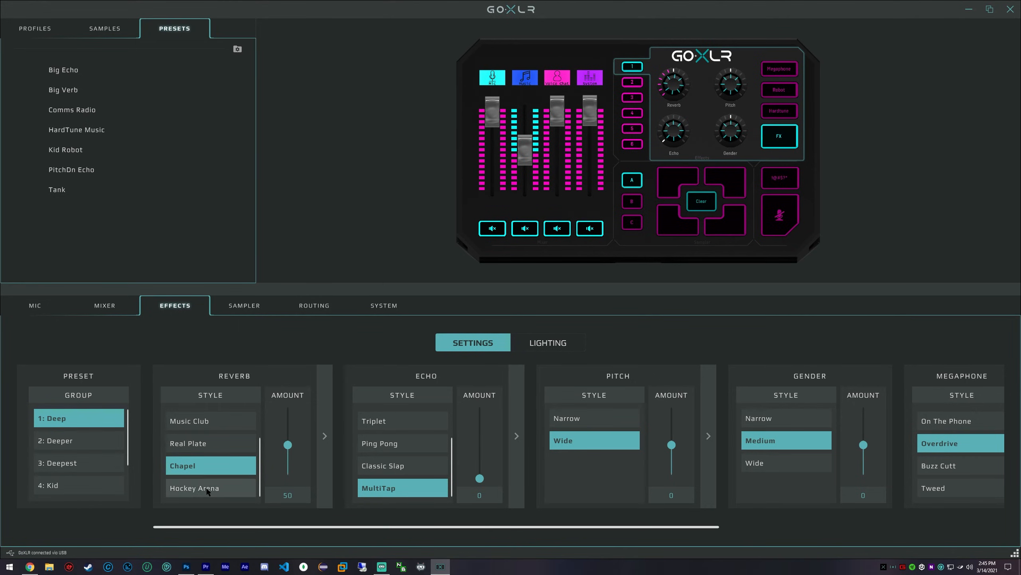
{"action": "left_click", "coordinate": [207, 492]}
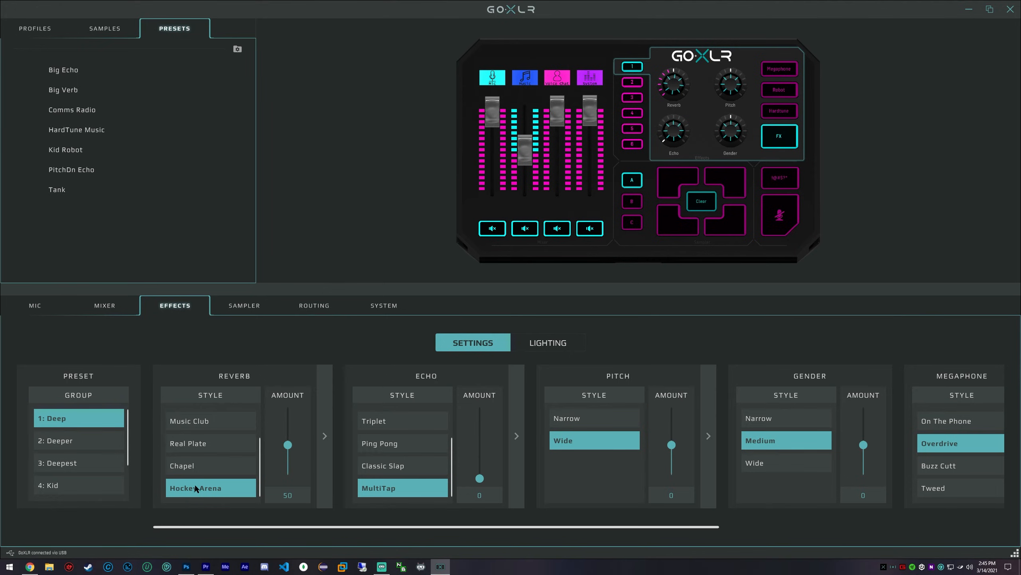
{"action": "scroll", "coordinate": [196, 470], "scroll_direction": "up", "scroll_amount": 1}
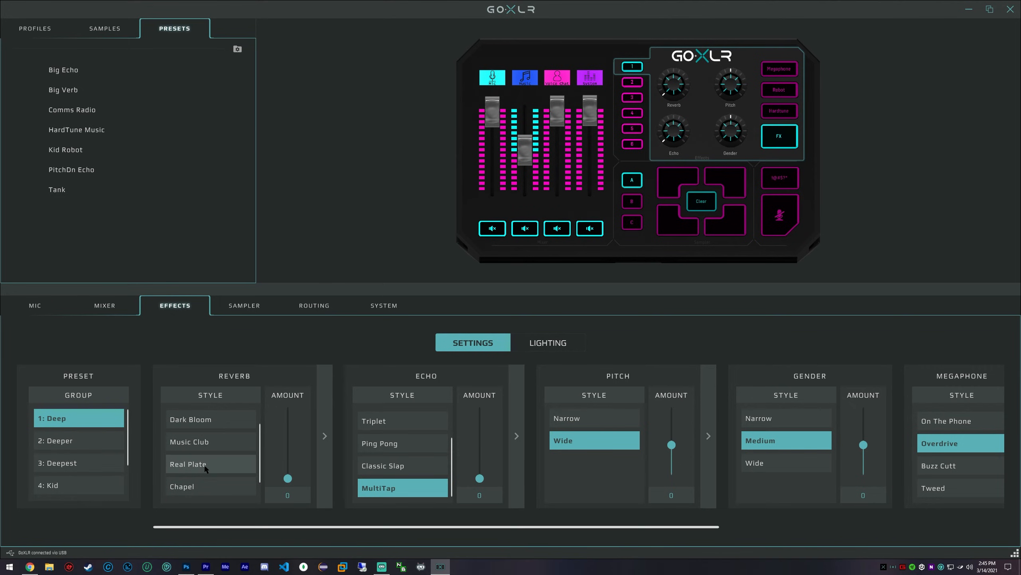
{"action": "left_click", "coordinate": [213, 446]}
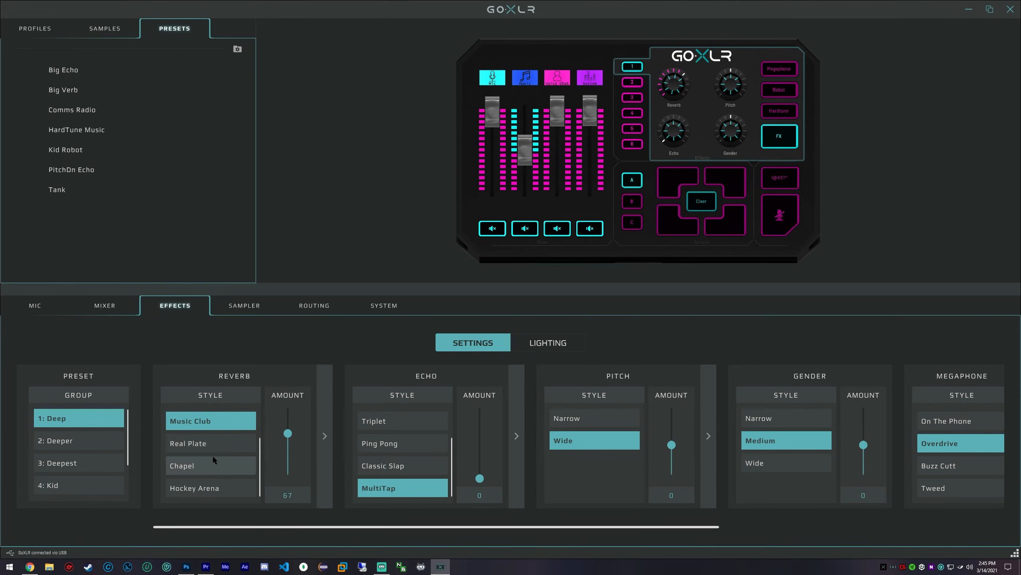
{"action": "scroll", "coordinate": [214, 458], "scroll_direction": "up", "scroll_amount": 1}
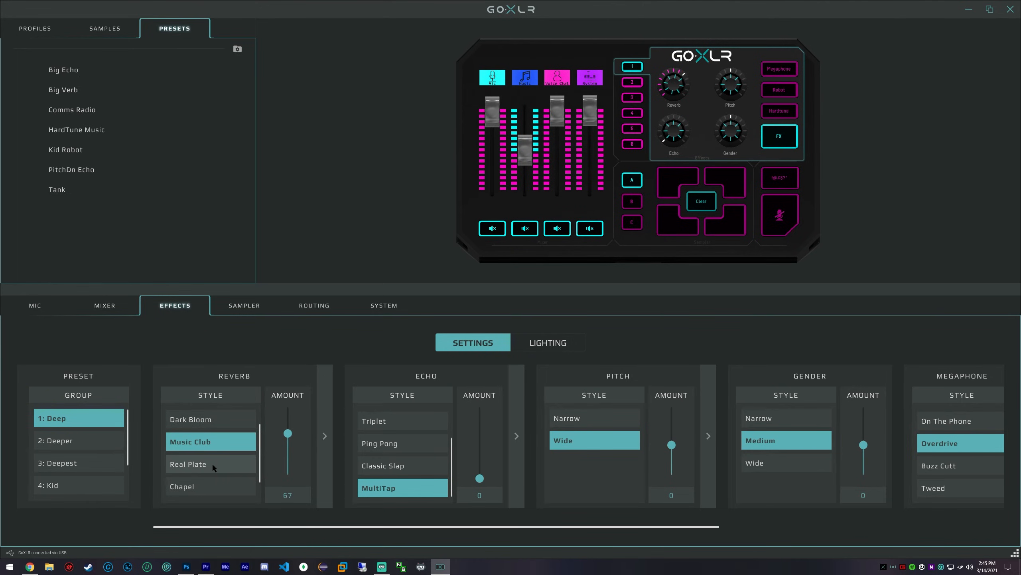
{"action": "scroll", "coordinate": [213, 463], "scroll_direction": "up", "scroll_amount": 1}
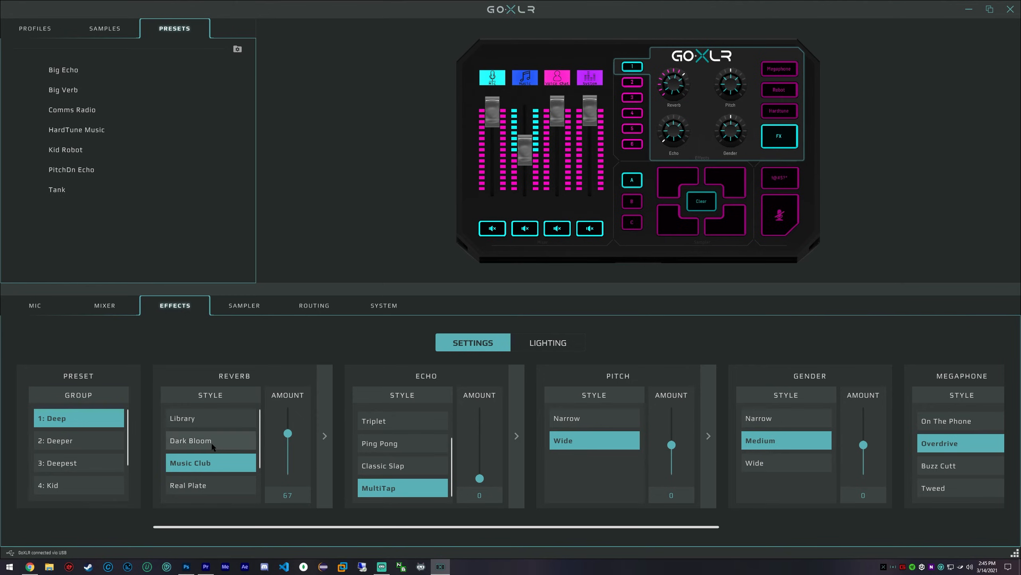
{"action": "left_click", "coordinate": [212, 445]}
{"action": "scroll", "coordinate": [210, 442], "scroll_direction": "down", "scroll_amount": 1}
{"action": "scroll", "coordinate": [210, 442], "scroll_direction": "up", "scroll_amount": 1}
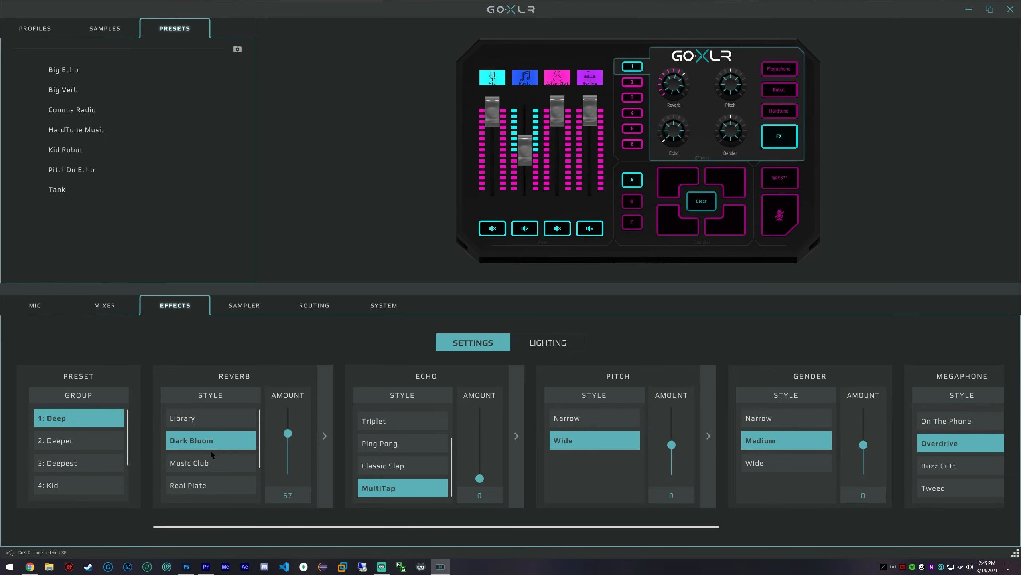
{"action": "left_click", "coordinate": [207, 422]}
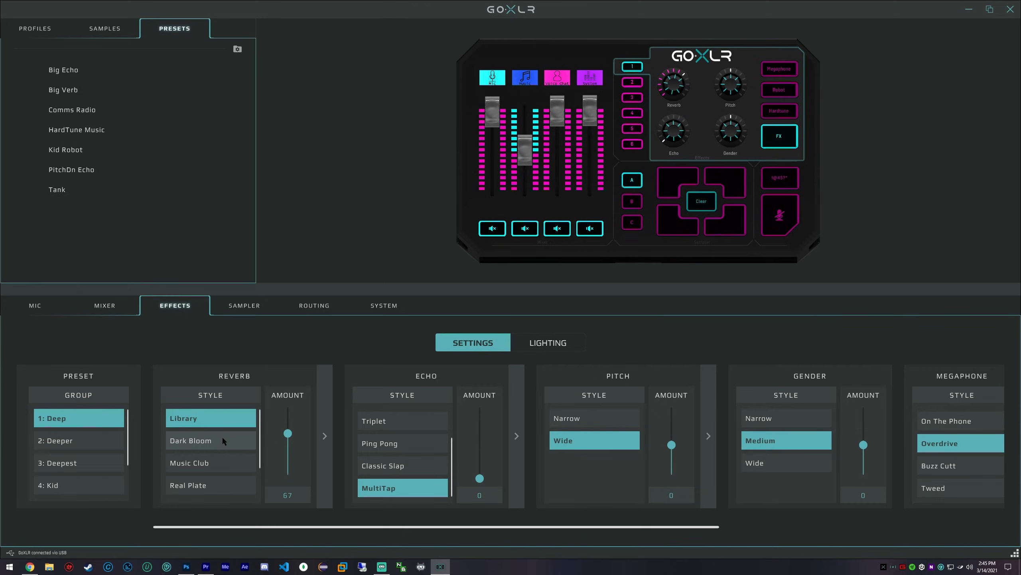
{"action": "scroll", "coordinate": [213, 443], "scroll_direction": "down", "scroll_amount": 2}
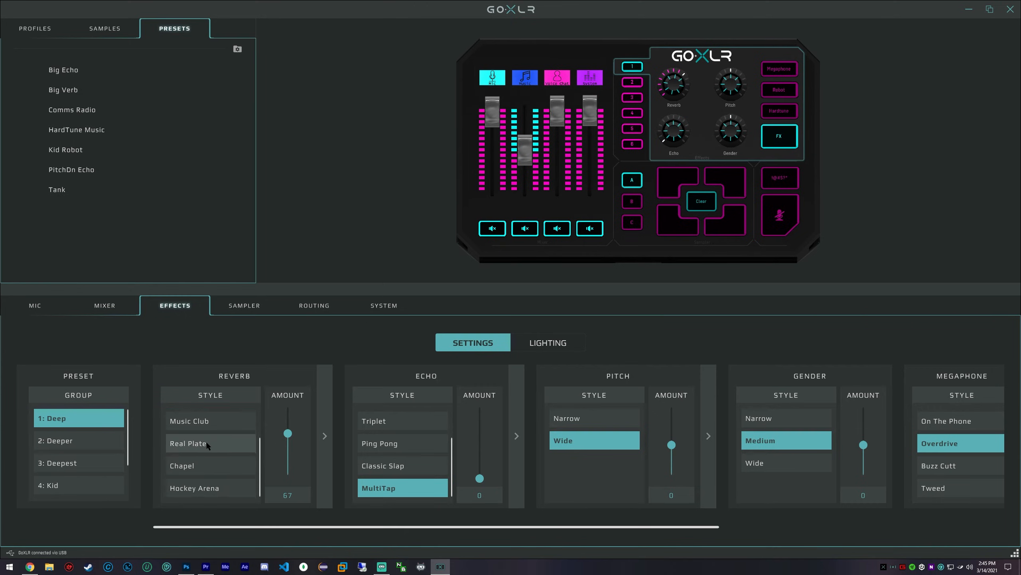
{"action": "left_click", "coordinate": [207, 487]}
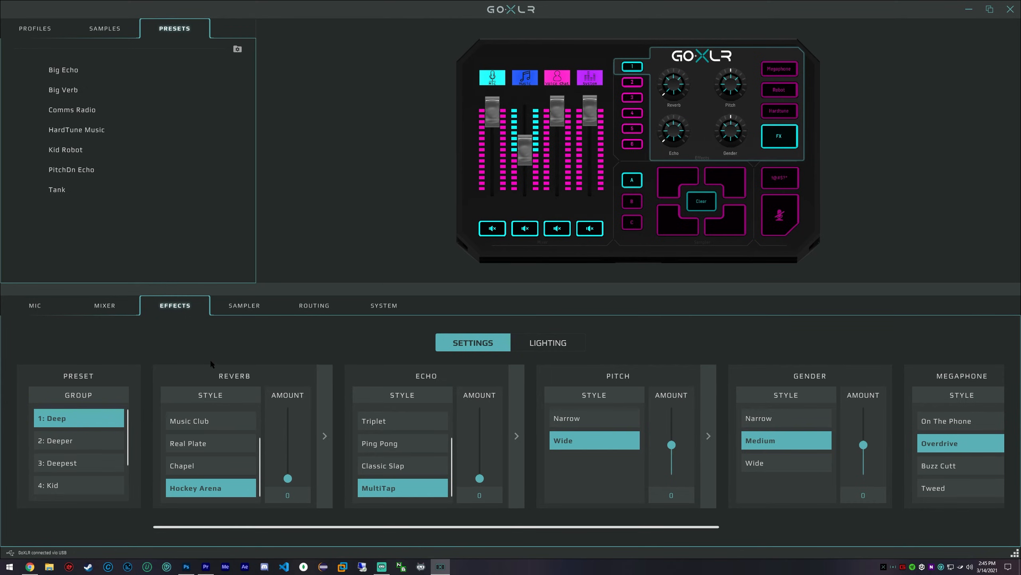
Step: Look at the sampler settings, the routing table of inputs and outputs, and the system settings in turn
{"action": "left_click", "coordinate": [238, 308]}
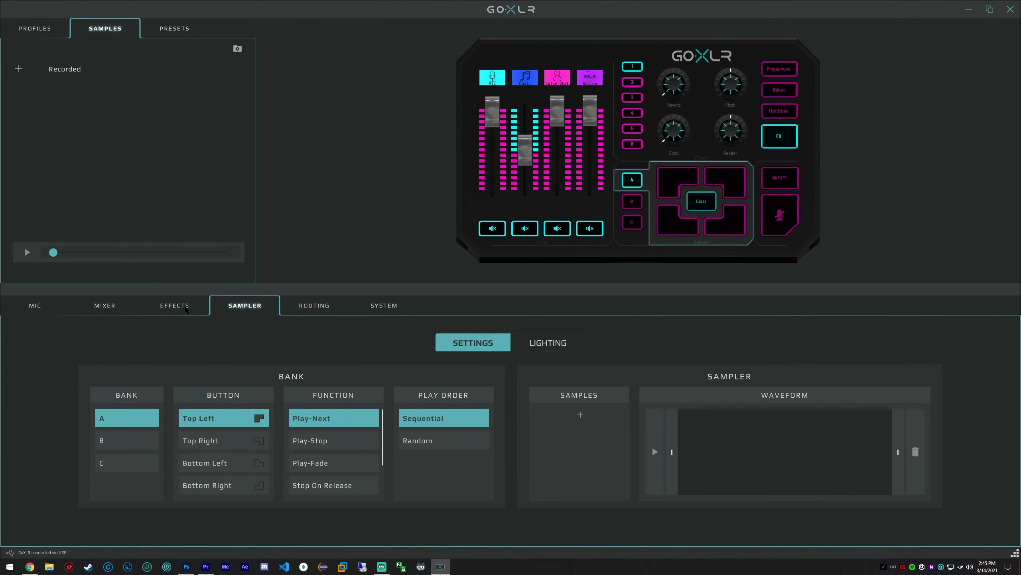
{"action": "left_click", "coordinate": [296, 311]}
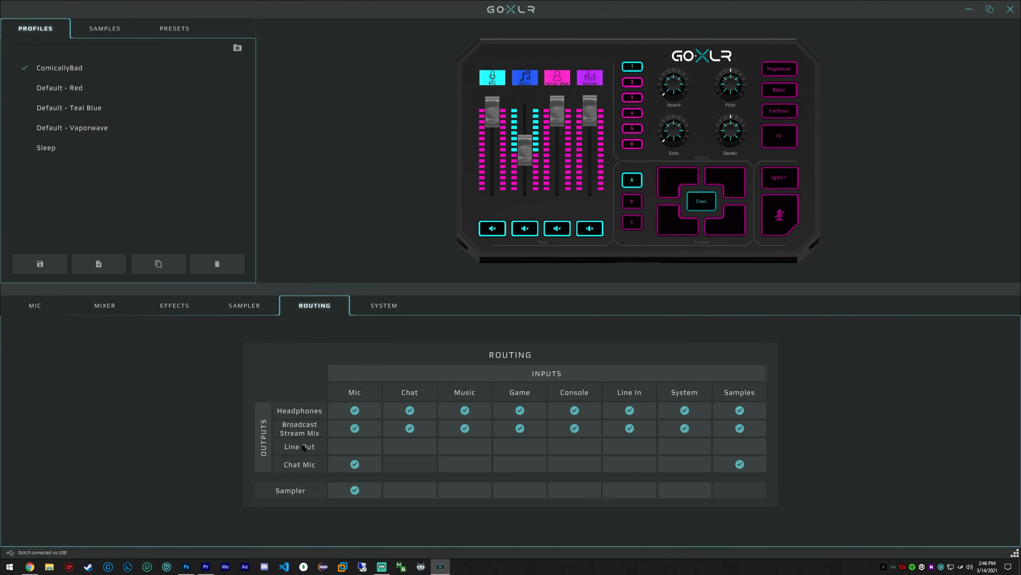
{"action": "left_click", "coordinate": [376, 309]}
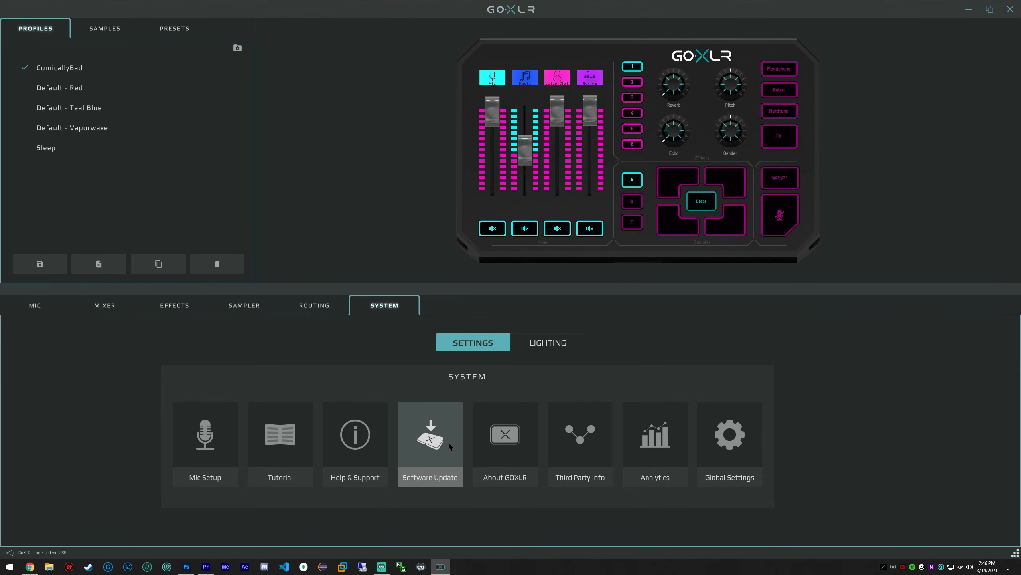
Step: Go back through the routing, sampler, effects and mixer pages to the microphone settings
{"action": "left_click", "coordinate": [314, 308]}
{"action": "left_click", "coordinate": [244, 307]}
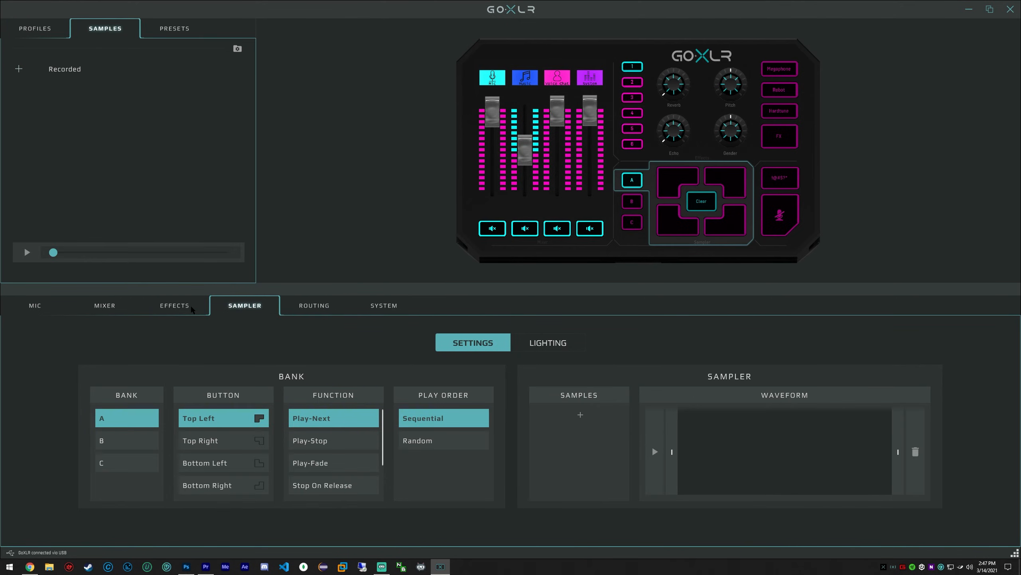
{"action": "left_click", "coordinate": [175, 307]}
{"action": "left_click", "coordinate": [105, 308]}
{"action": "left_click", "coordinate": [36, 306]}
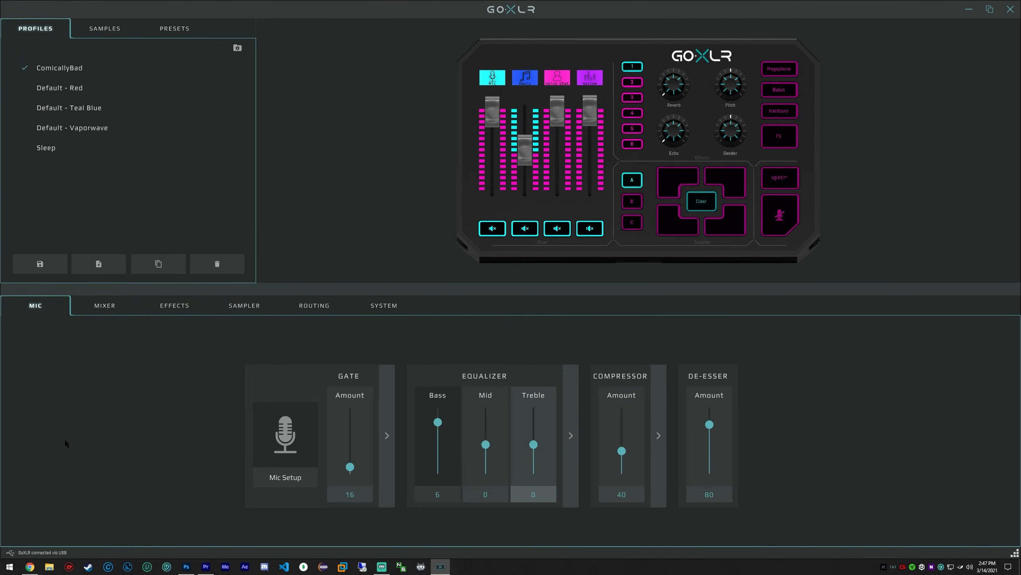
Step: Expand the microphone's gate, equalizer and compressor into their detailed controls and look across all of them
{"action": "left_click", "coordinate": [387, 435]}
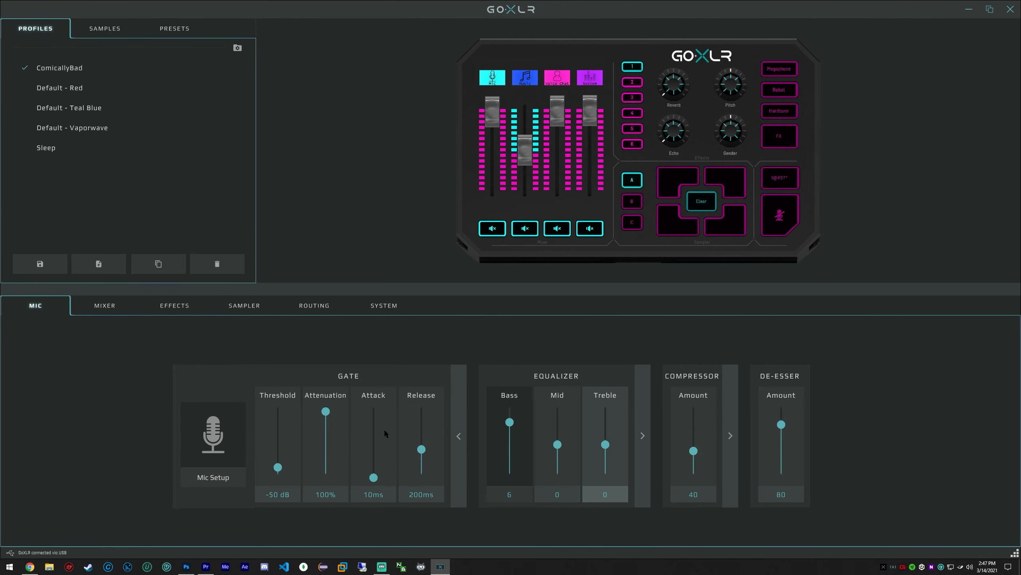
{"action": "left_click", "coordinate": [644, 434]}
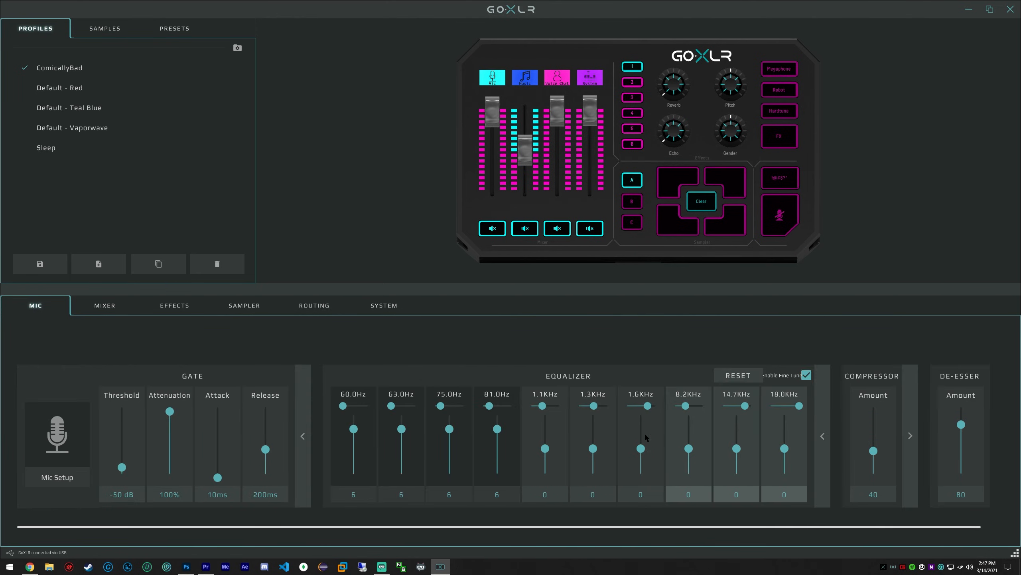
{"action": "left_click", "coordinate": [907, 438]}
{"action": "left_click_drag", "start_coordinate": [799, 528], "coordinate": [964, 519]}
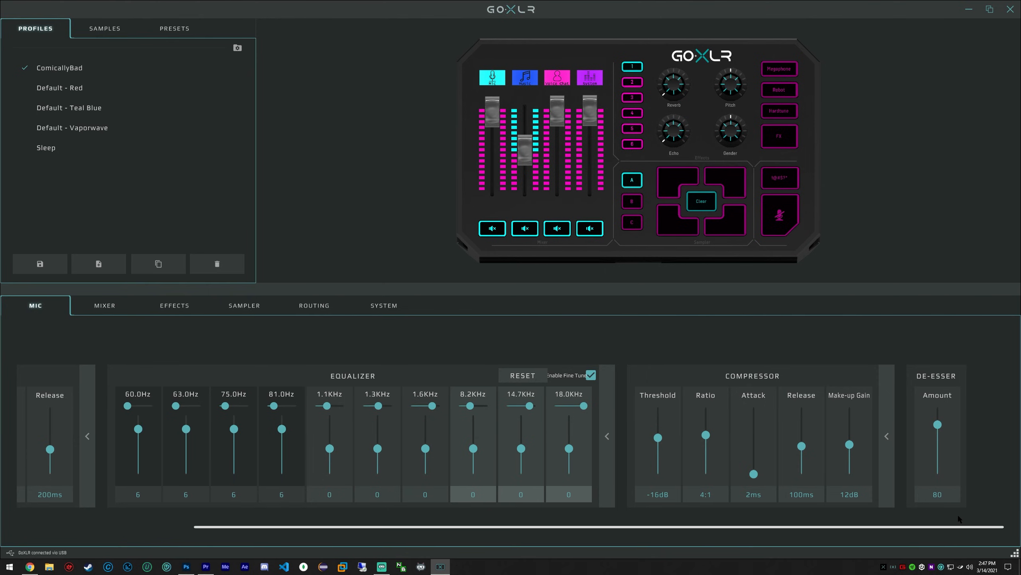
{"action": "left_click_drag", "start_coordinate": [863, 536], "coordinate": [518, 531]}
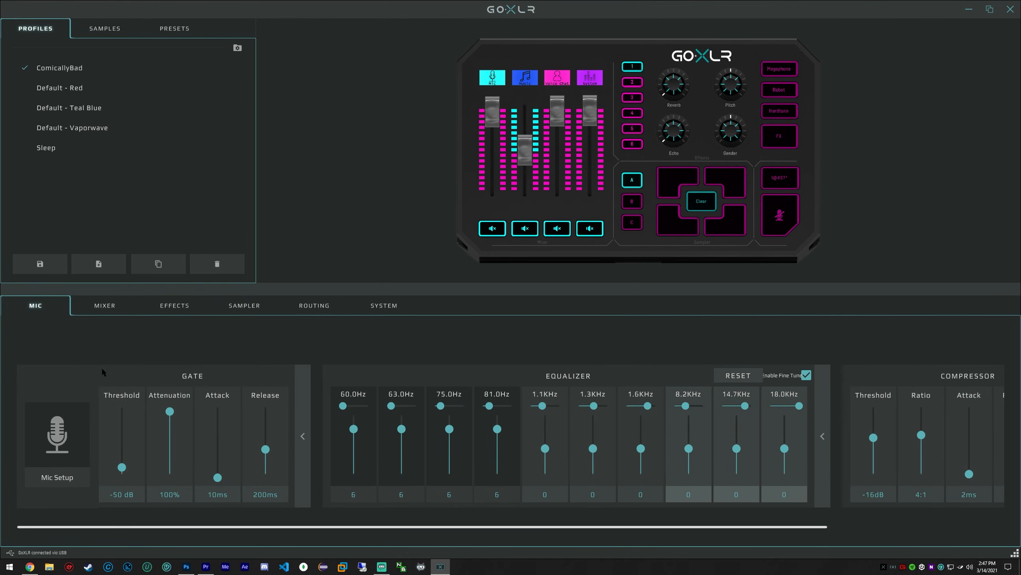
Step: Review the mixer lighting, the effects settings with their preset groups and the sampler once more, and return to the microphone settings
{"action": "left_click", "coordinate": [104, 307]}
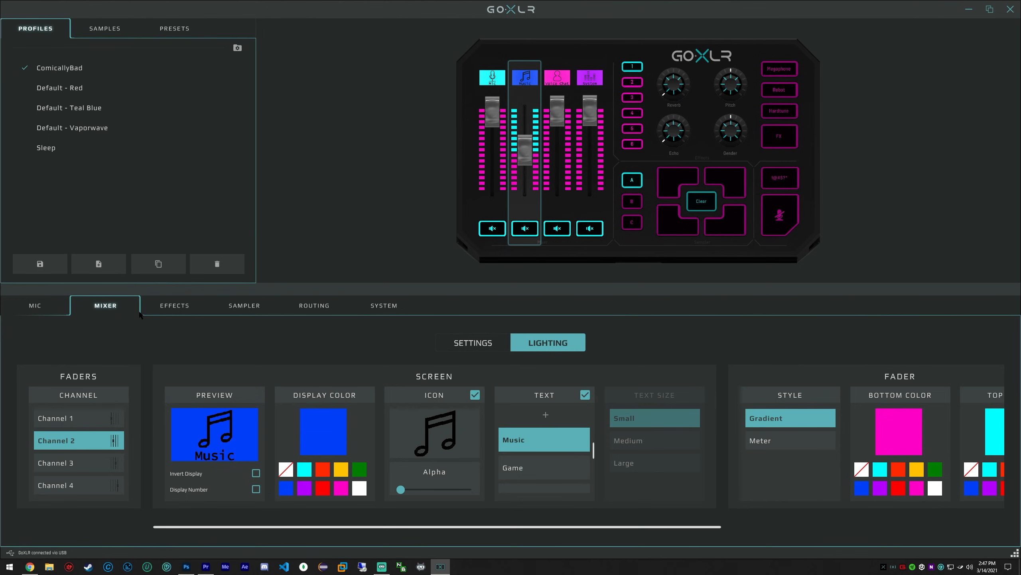
{"action": "left_click", "coordinate": [166, 311]}
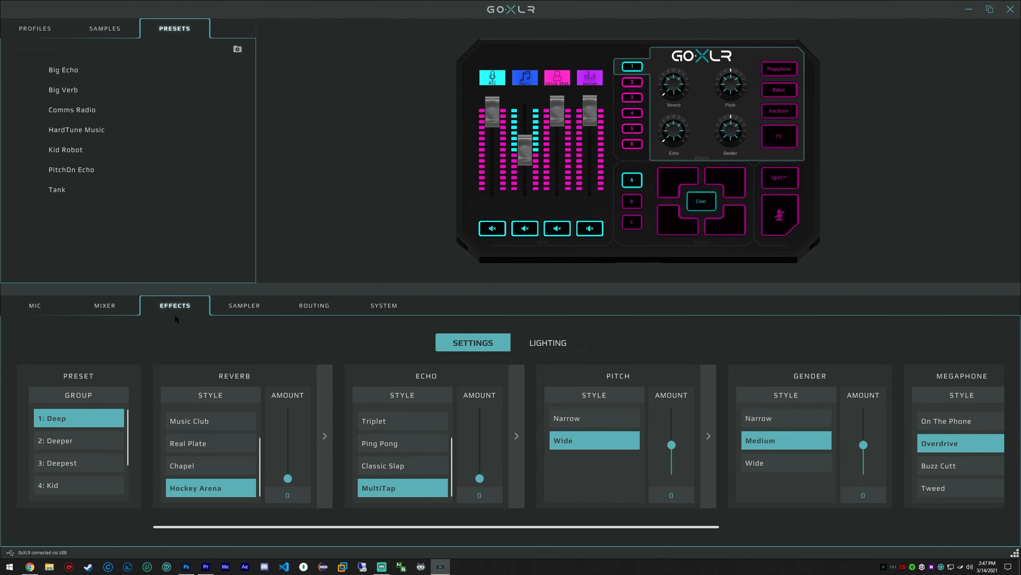
{"action": "scroll", "coordinate": [101, 447], "scroll_direction": "down", "scroll_amount": 2}
{"action": "scroll", "coordinate": [101, 447], "scroll_direction": "up", "scroll_amount": 2}
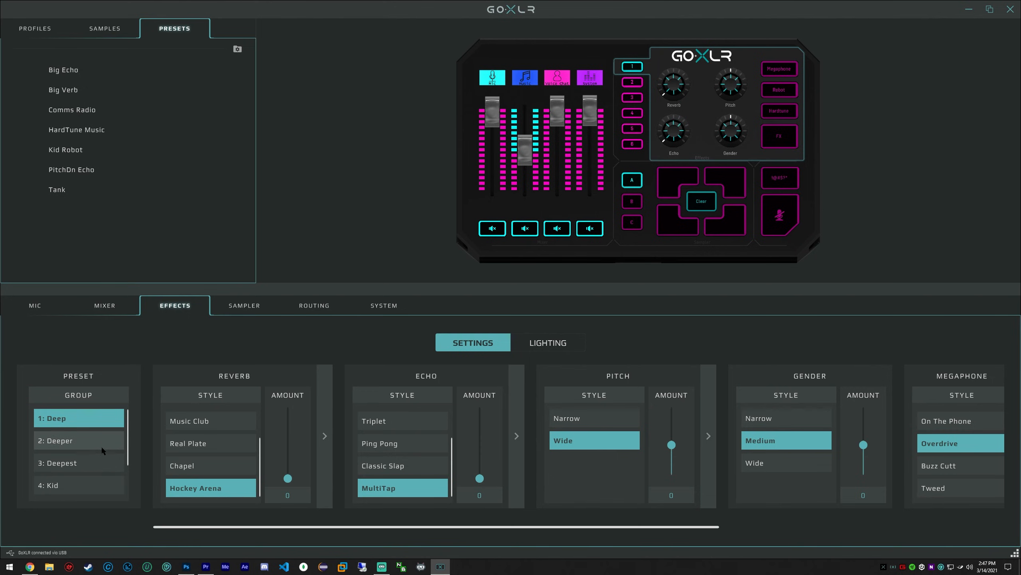
{"action": "left_click", "coordinate": [225, 306]}
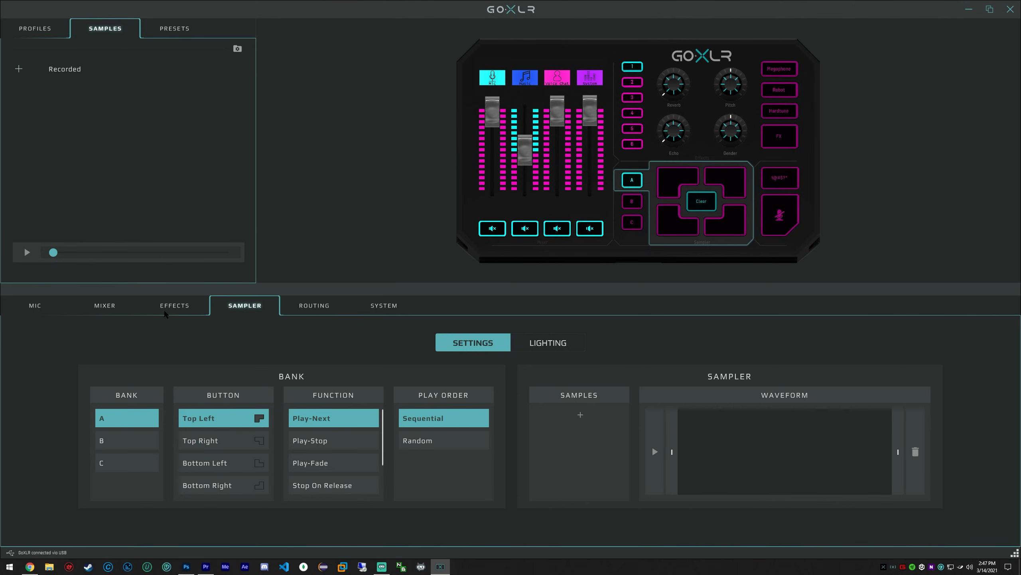
{"action": "left_click", "coordinate": [32, 305]}
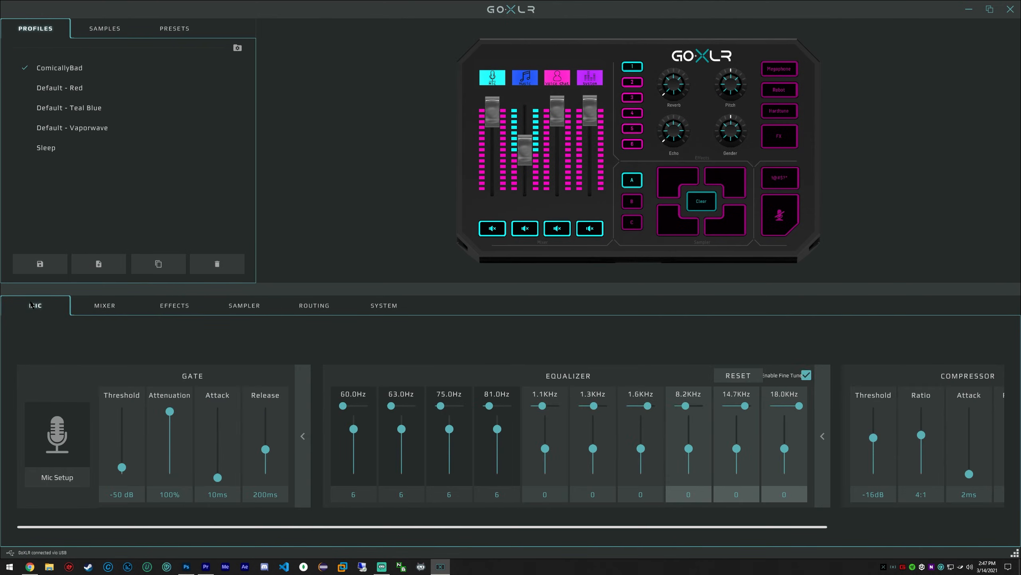